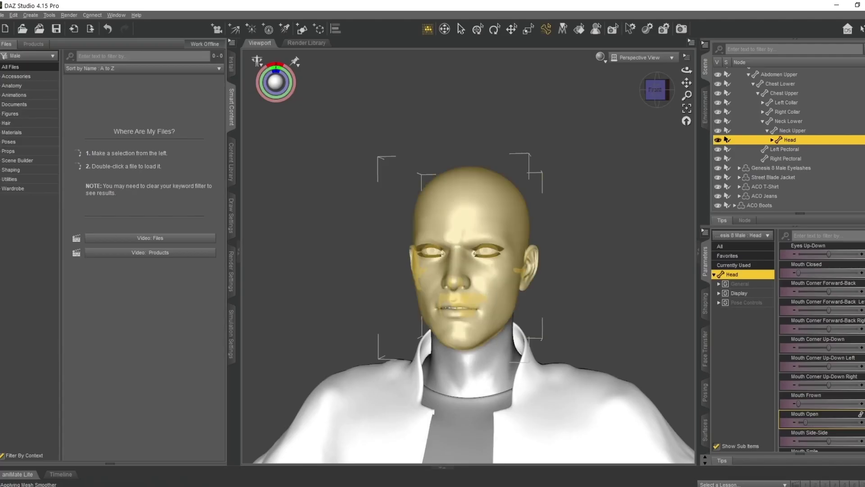
Bring up the head's facial morph and bend/twist controls, browsing the figure's bones.
scroll(825, 347, down, 3)
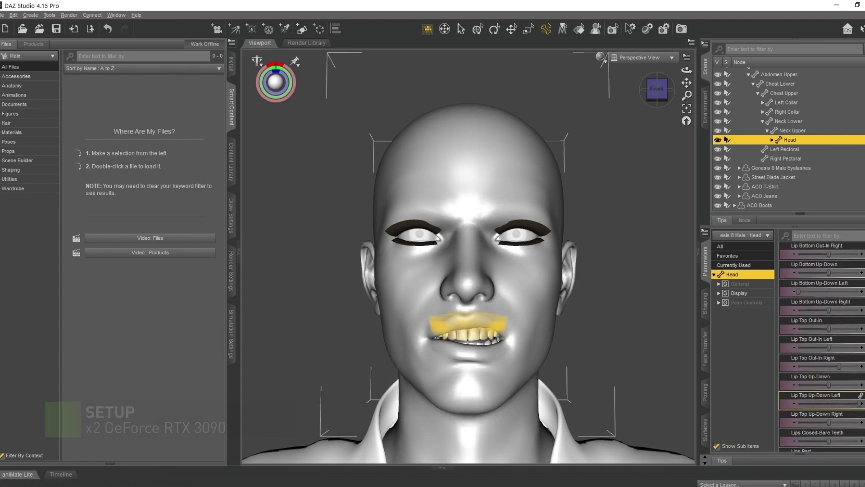
click(772, 140)
scroll(823, 347, down, 3)
scroll(823, 347, down, 2)
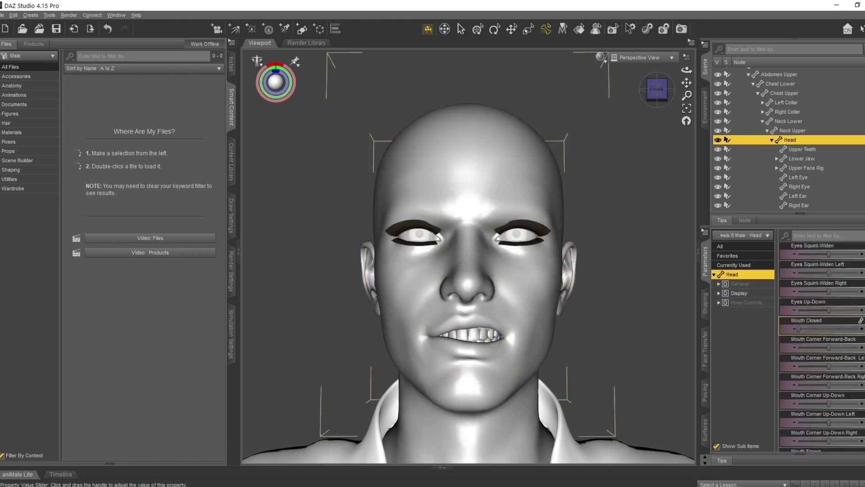
click(793, 130)
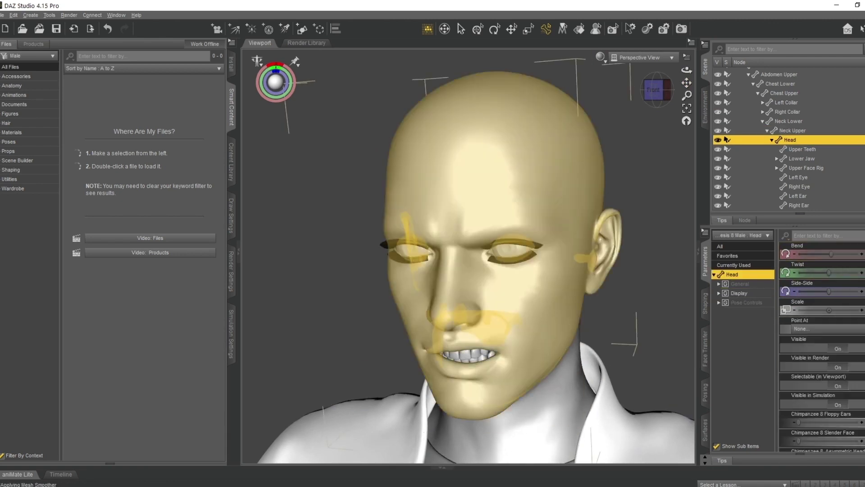
click(786, 102)
key(Right)
key(Down)
key(Down)
key(Right)
key(Down)
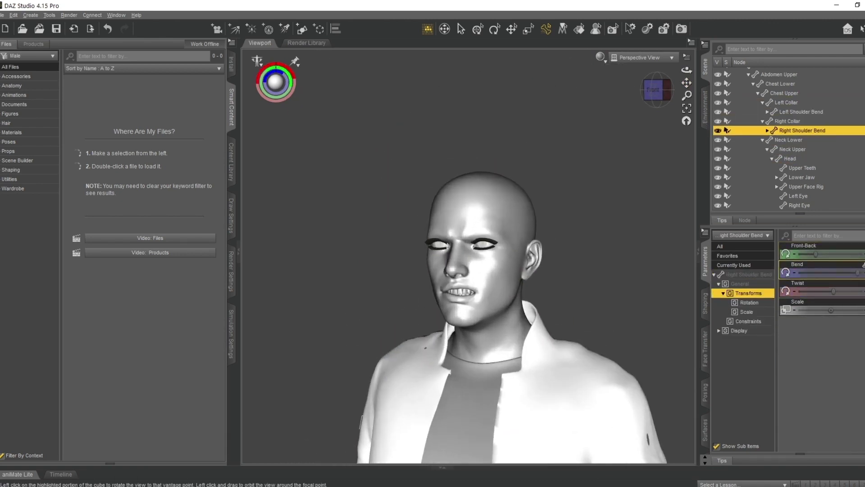
key(Down)
key(Up)
key(ctrl+shift+a)
Create a new camera with a 1000x1000 pixel size.
click(31, 15)
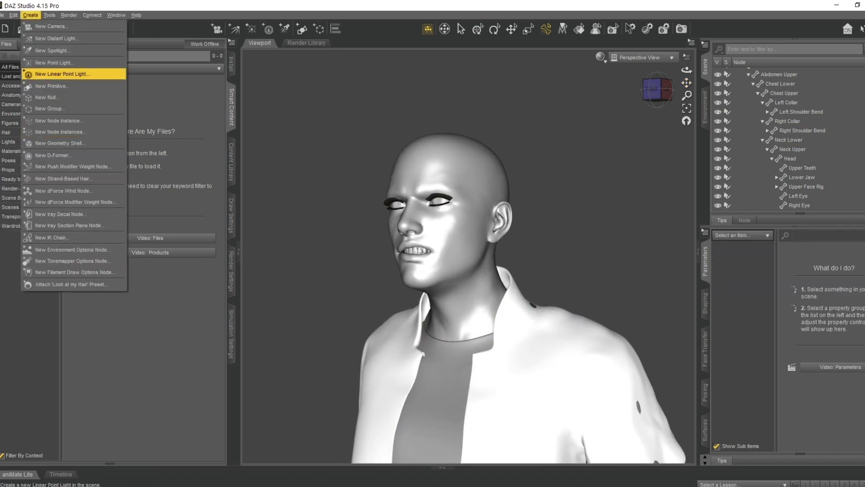
click(55, 73)
click(446, 281)
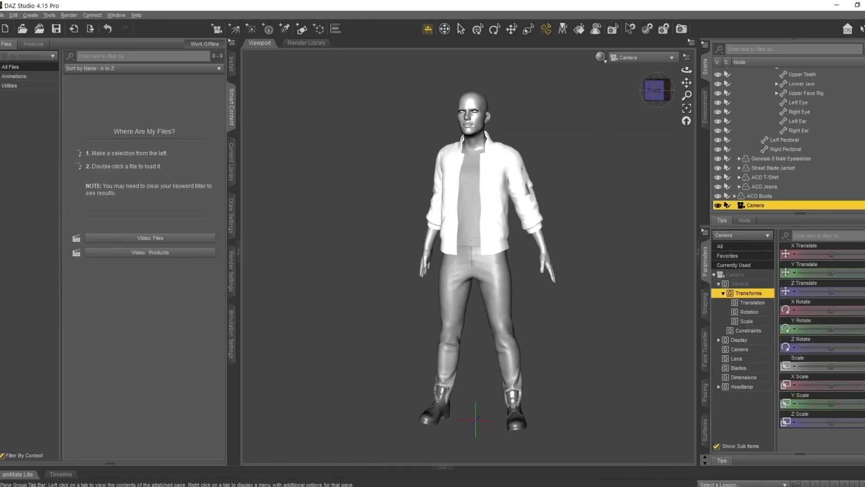
click(743, 330)
text(1000)
key(Return)
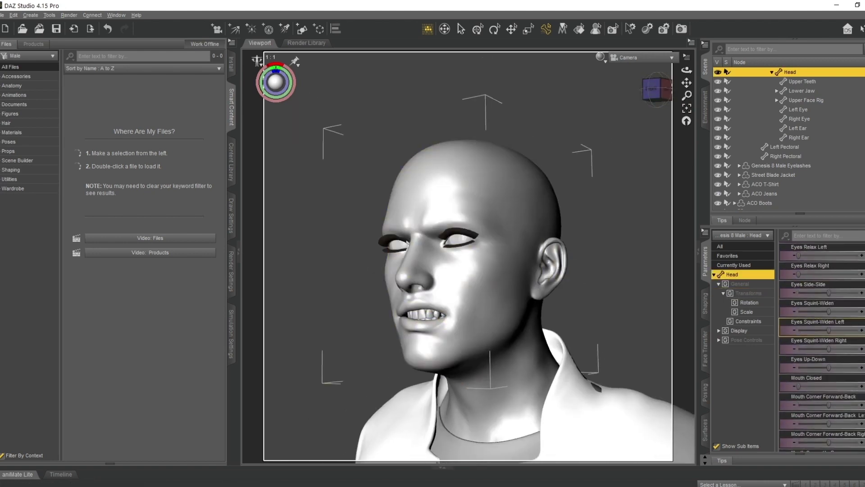
Drop the lower jaw wide open into a scream and pan the camera onto the face.
drag(433, 334, 432, 369)
click(404, 351)
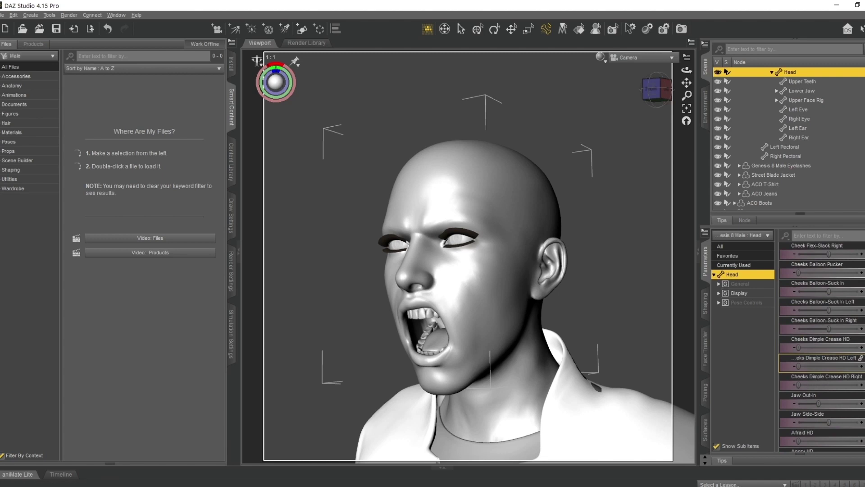
drag(687, 82, 687, 82)
key(ctrl+shift+a)
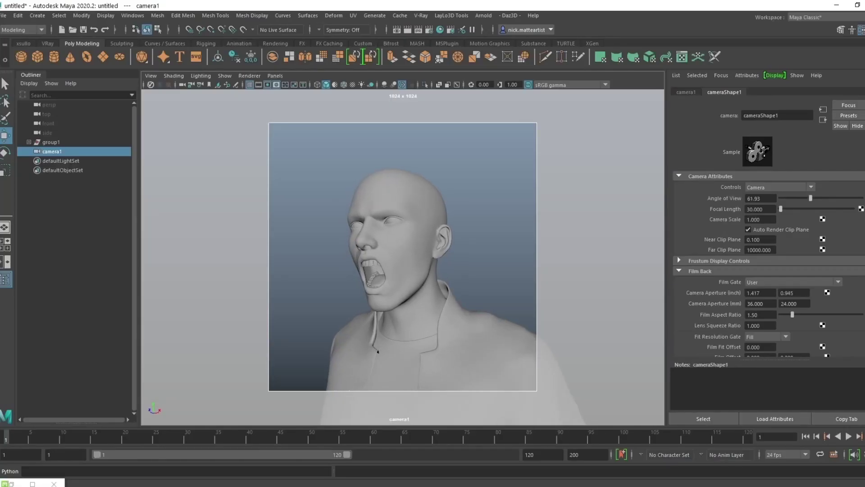
Track and orbit camera1 toward a more frontal view of the head.
alt+middle_drag(368, 346, 367, 358)
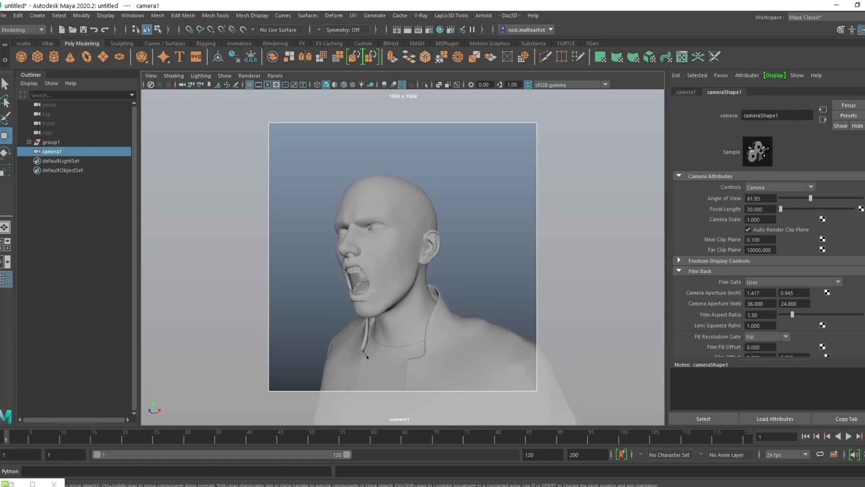
alt+drag(368, 357, 371, 358)
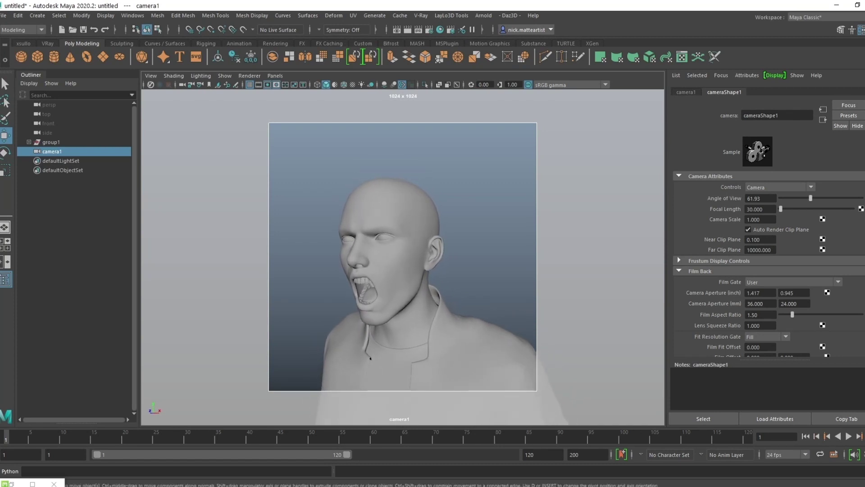
alt+middle_drag(370, 358, 371, 356)
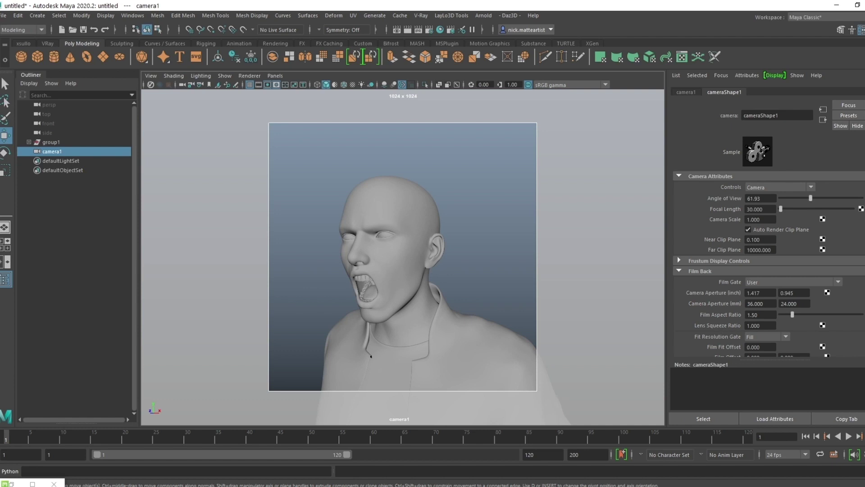
alt+drag(371, 356, 372, 356)
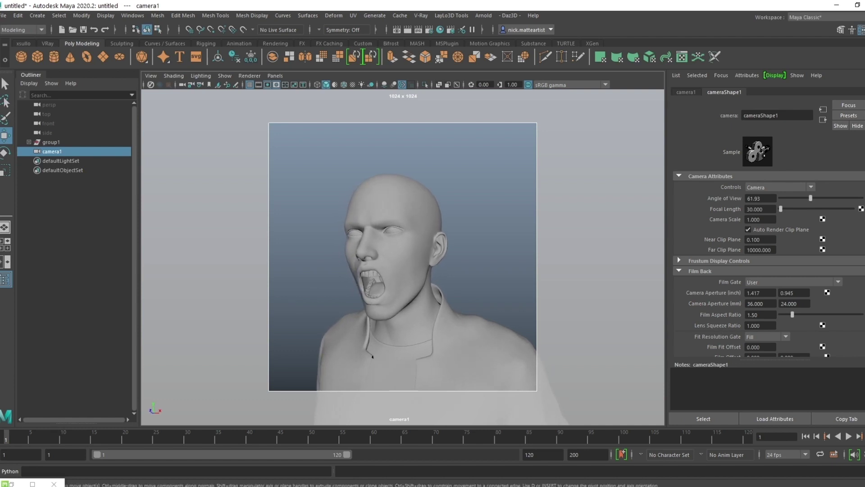
alt+drag(372, 357, 372, 356)
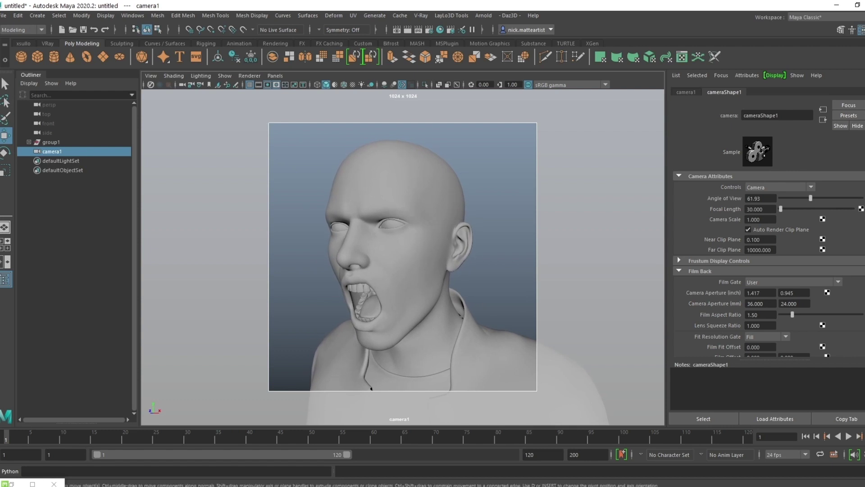
Set camera1's focal length to 80 and orbit to a near-frontal head view.
click(761, 209)
text(80)
key(Return)
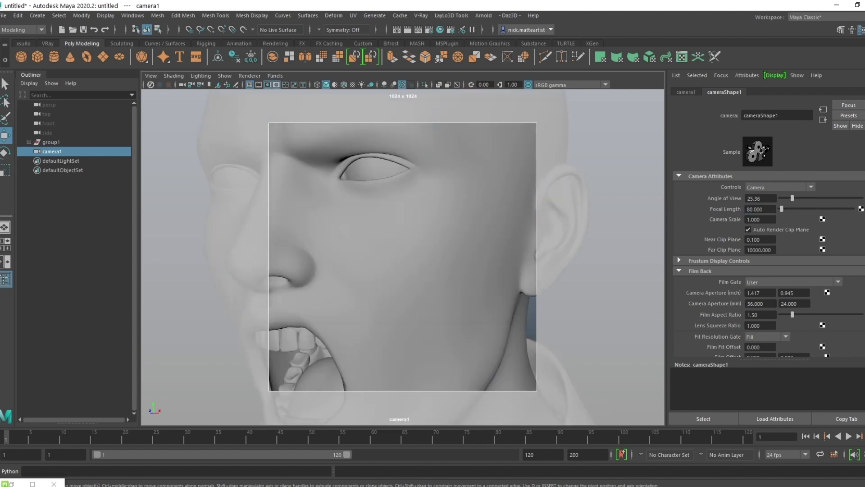
scroll(403, 257, down, 5)
alt+drag(403, 257, 365, 258)
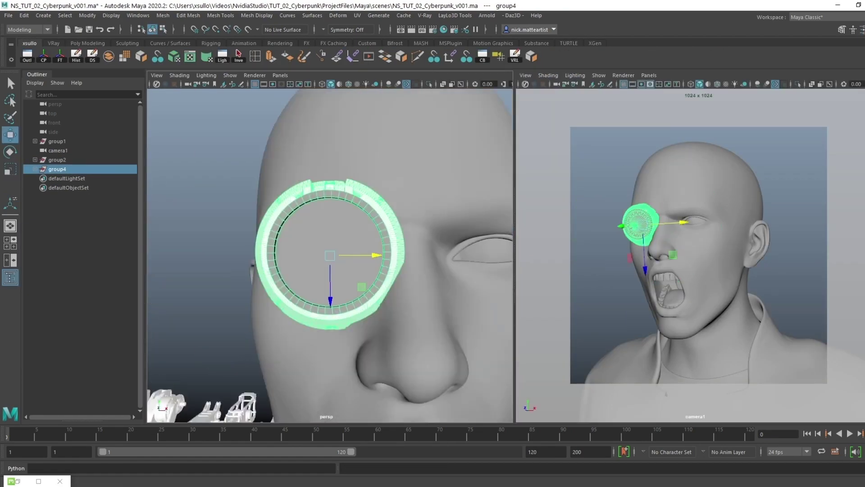
Finish scaling the headset parts, return to selection, and save the scene.
key(r)
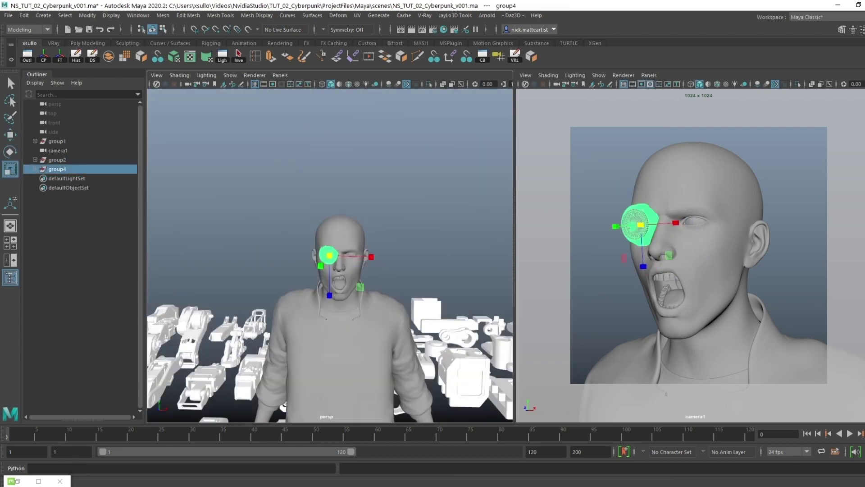
key(q)
key(ctrl+s)
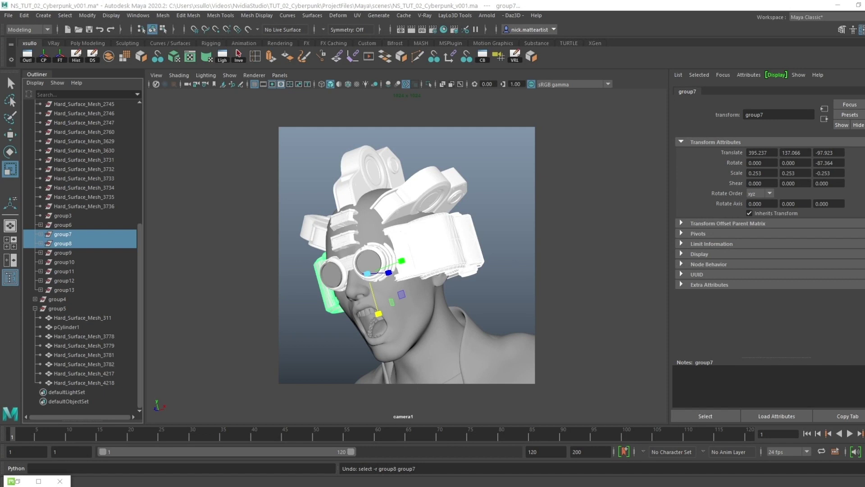
Narrow the side headset piece and stretch it slightly taller.
drag(379, 313, 375, 302)
drag(402, 260, 408, 259)
drag(379, 313, 377, 306)
drag(402, 260, 404, 260)
Raise the top headset piece, group10, and widen it in depth.
click(360, 163)
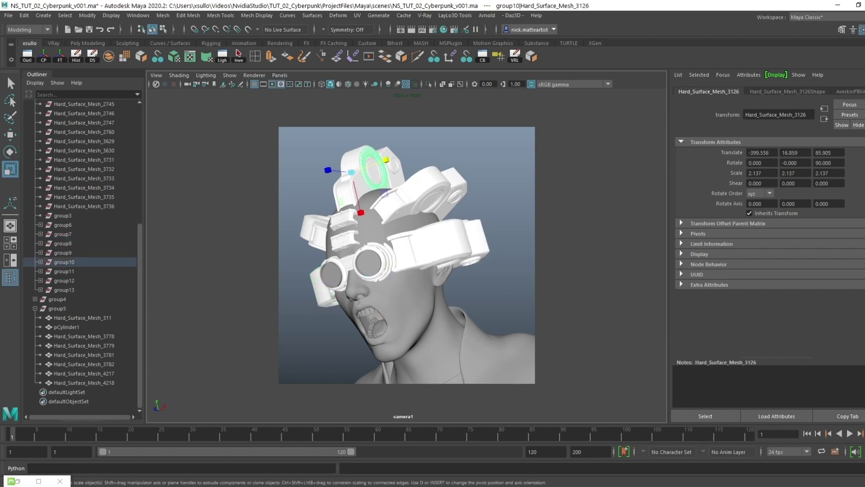
key(Up)
key(w)
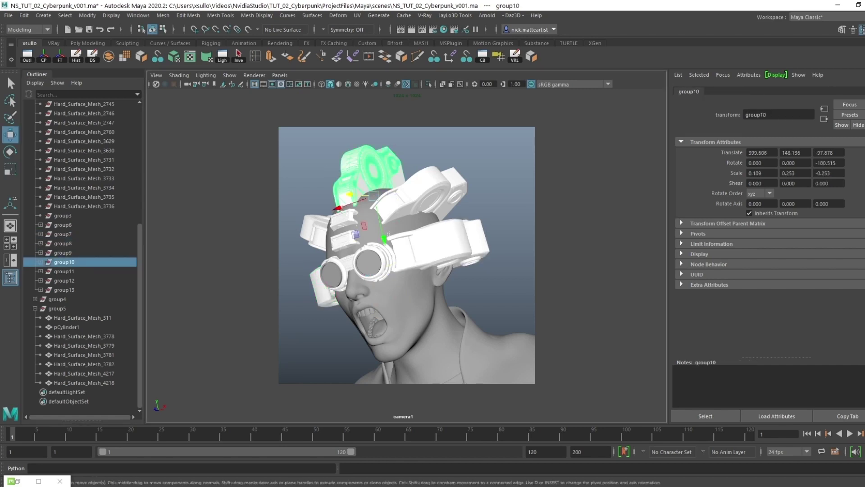
drag(384, 238, 381, 227)
key(r)
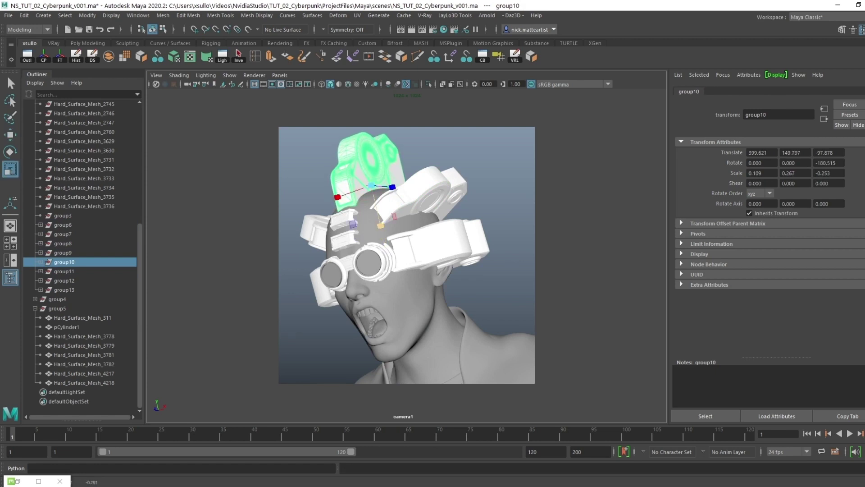
drag(393, 186, 355, 184)
key(w)
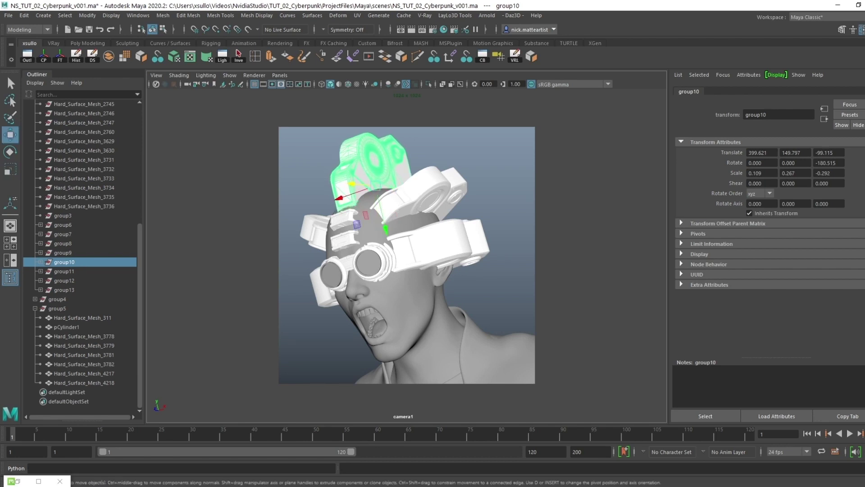
Duplicate a goggle ring, turn it edge-on, and stretch it into a band beside the visor.
click(373, 262)
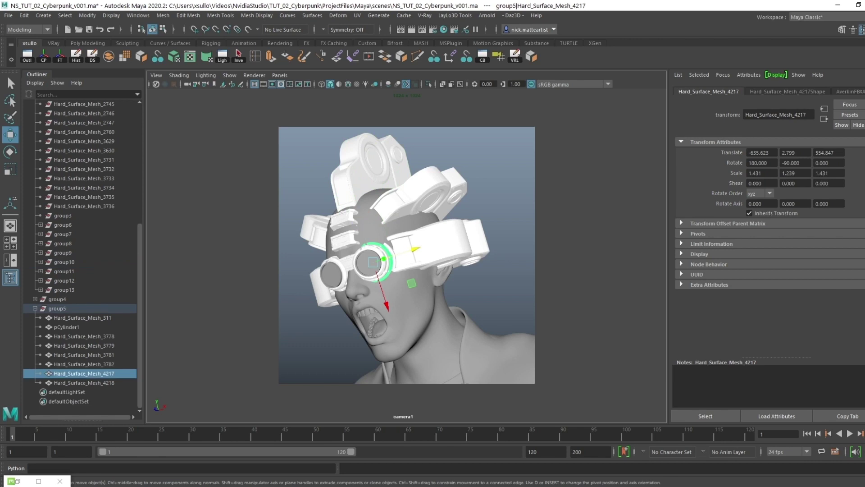
key(ctrl+d)
drag(410, 248, 468, 241)
key(e)
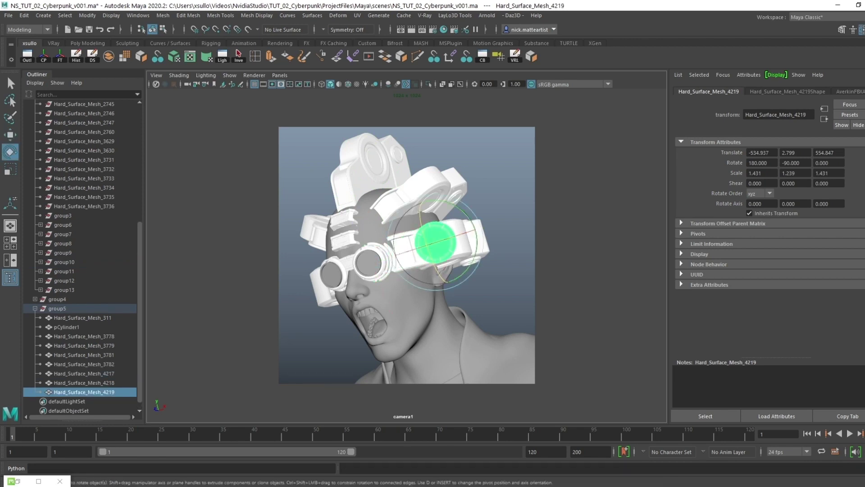
drag(444, 275, 417, 277)
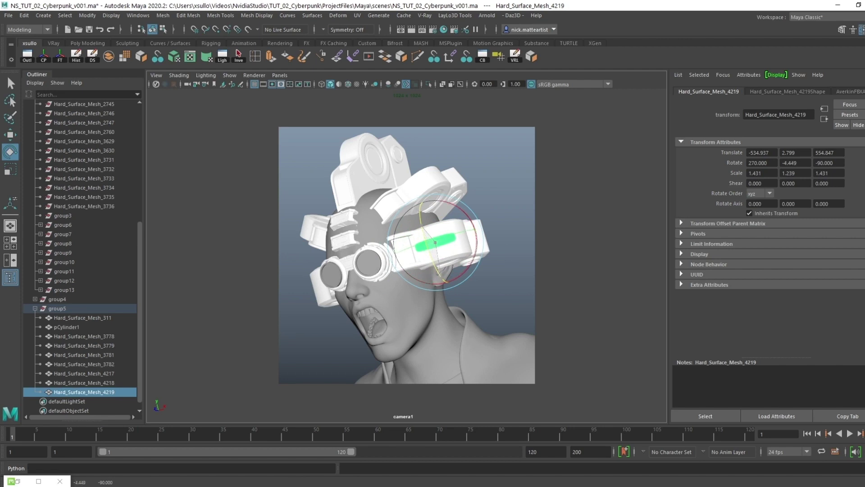
key(r)
drag(423, 202, 411, 166)
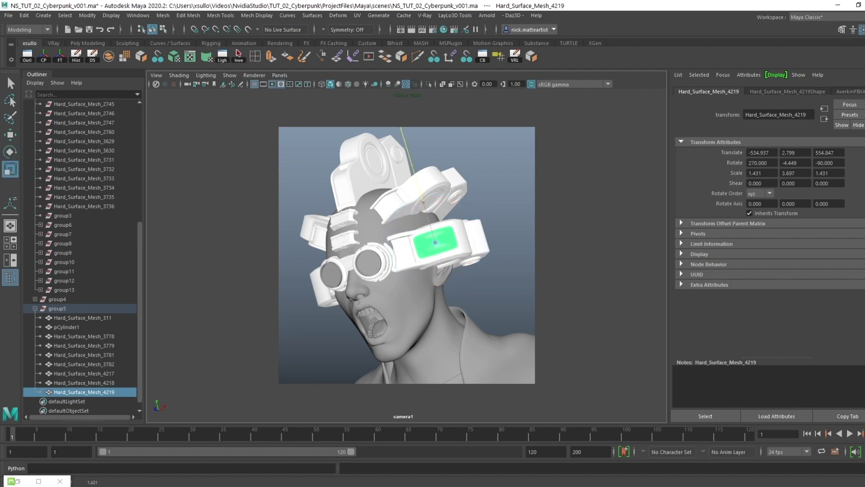
key(w)
drag(435, 242, 451, 265)
Rotate the piece sideways over the ear, then duplicate it and place the copy on top.
key(r)
drag(425, 219, 418, 191)
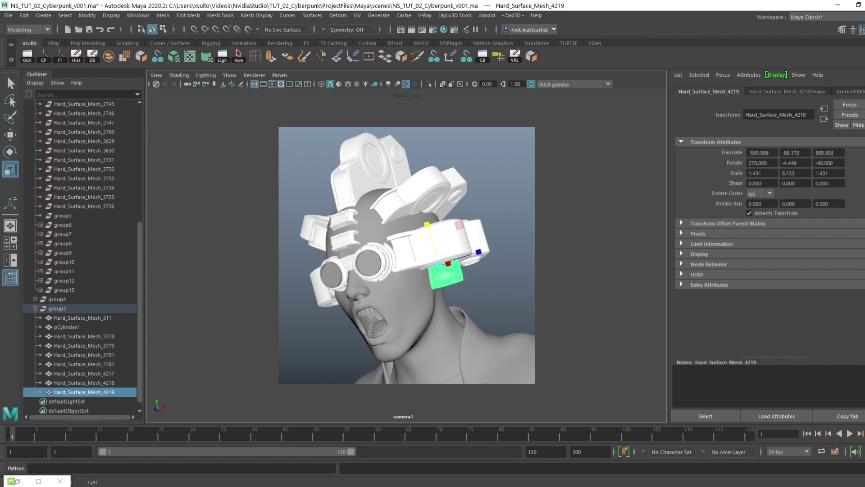
key(e)
drag(443, 270, 453, 311)
key(w)
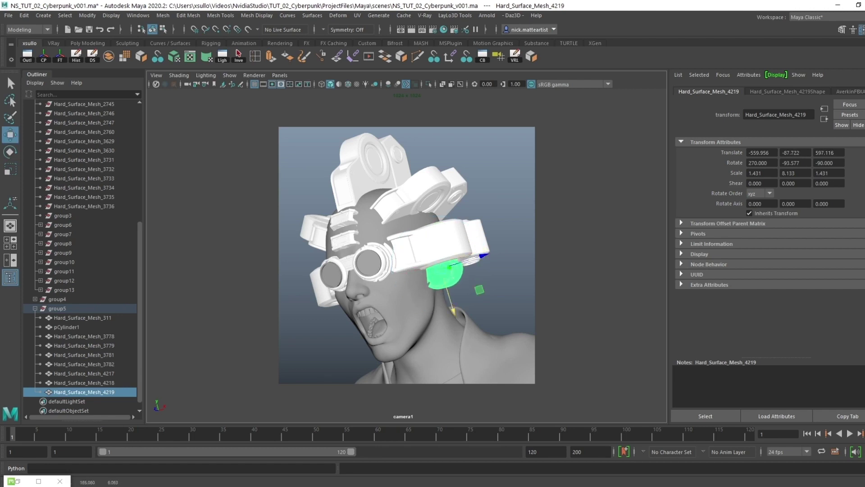
key(ctrl+d)
drag(449, 266, 432, 271)
key(r)
key(w)
Duplicate the earpiece and slide the copy over to the left cheek.
click(585, 315)
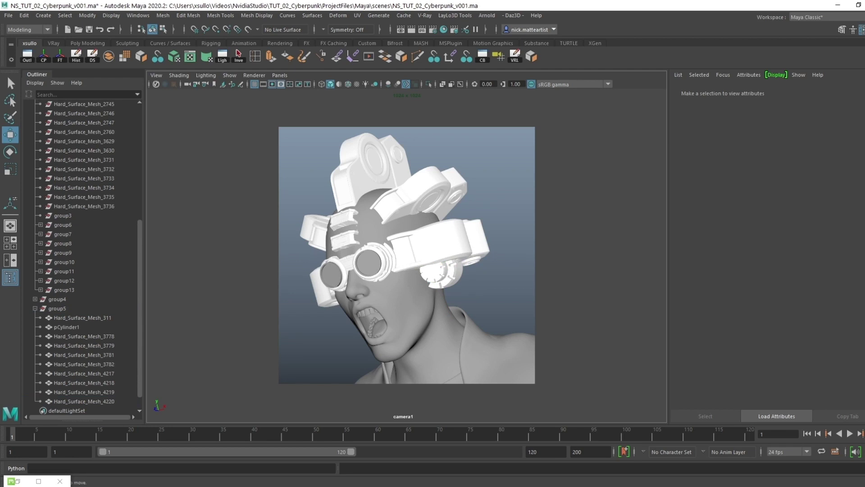
click(440, 270)
click(84, 401)
key(ctrl+d)
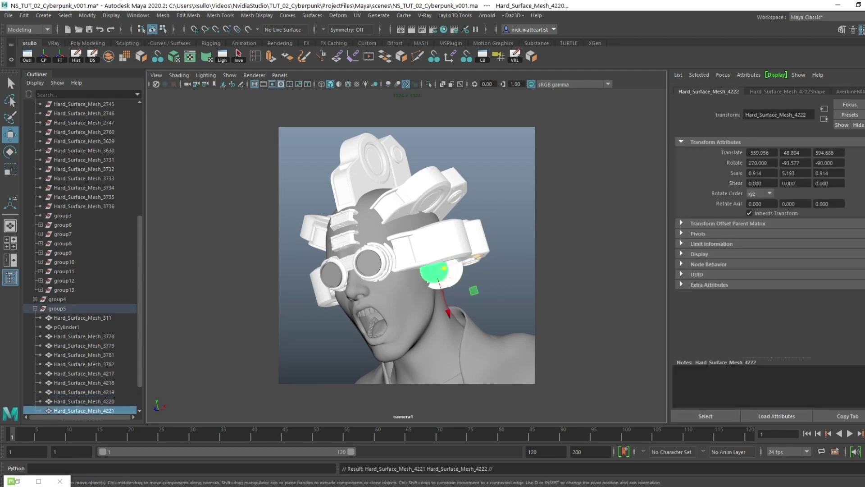
drag(396, 281, 344, 299)
key(Escape)
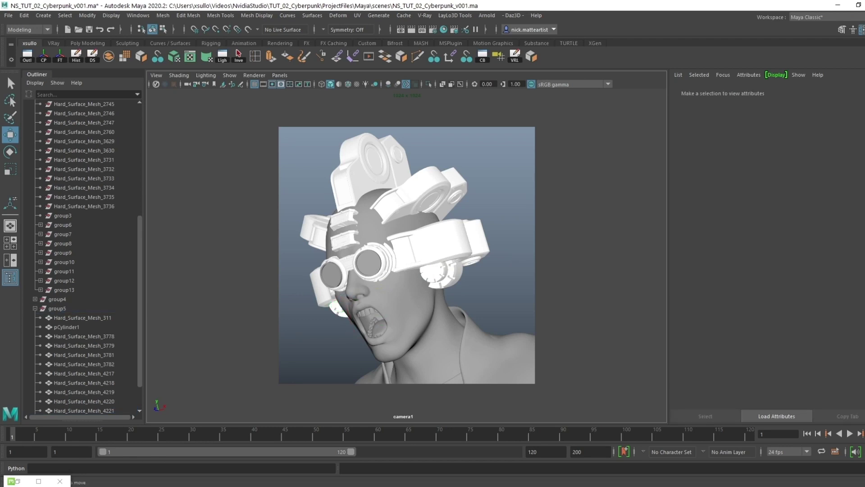
Duplicate the small panel beside the goggles and move the copy down onto the cheek.
click(344, 239)
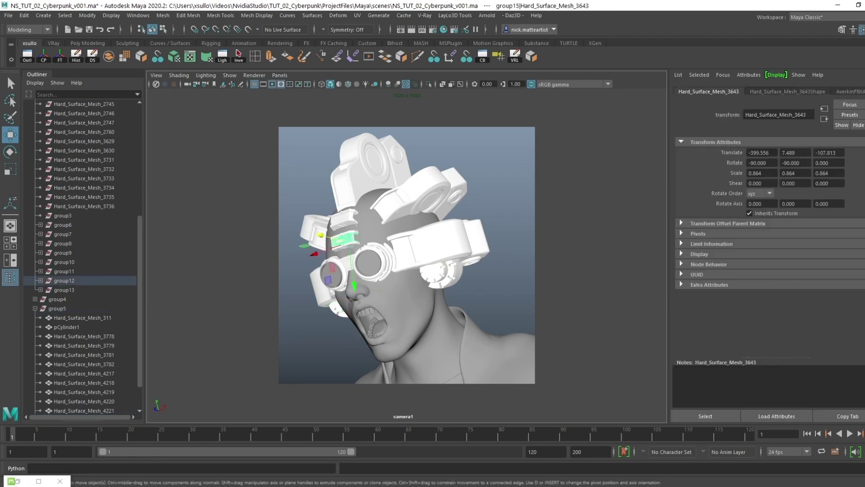
click(64, 281)
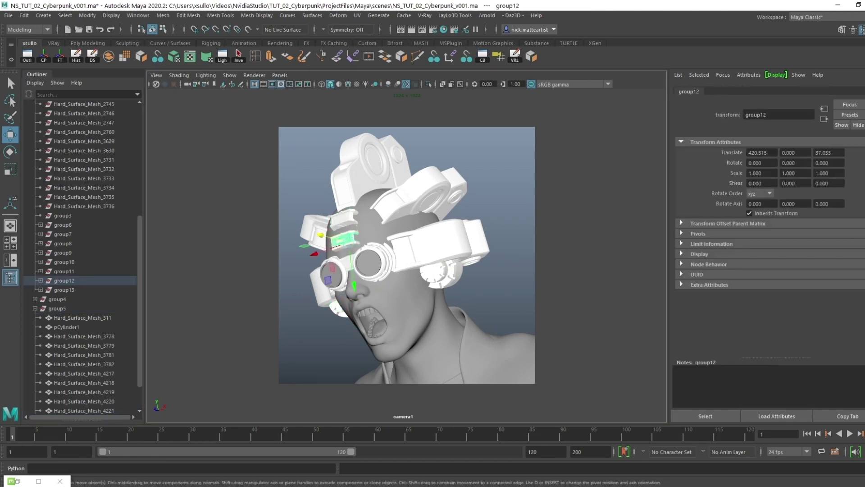
key(ctrl+z)
key(f)
key(ctrl+d)
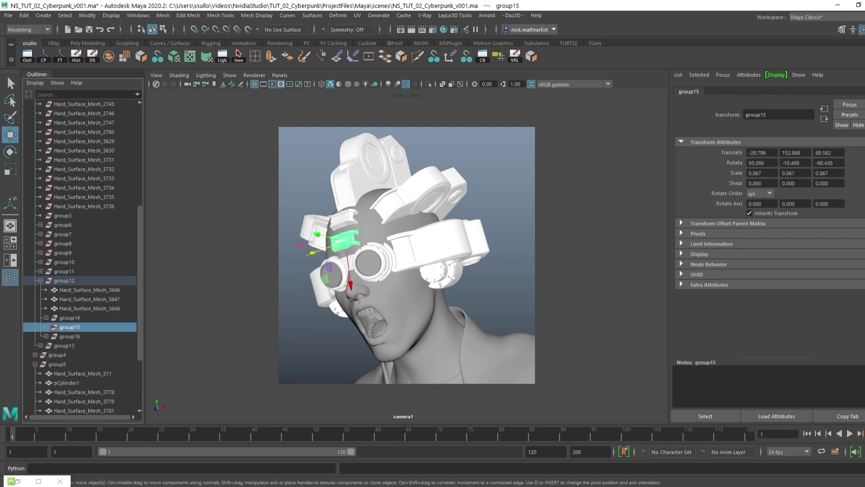
drag(350, 283, 423, 298)
key(e)
key(w)
drag(401, 270, 405, 296)
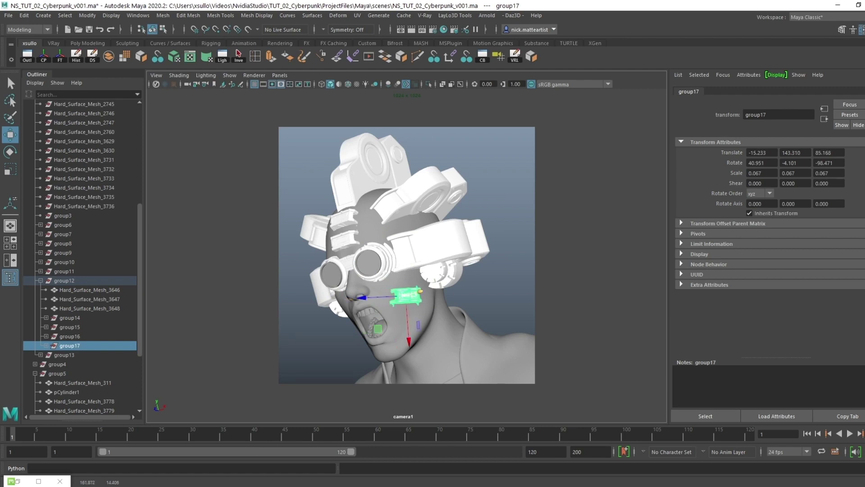
Add another panel copy further down the cheek, flattened slightly.
key(ctrl+d)
mouse_move(408, 345)
mouse_down()
mouse_move(410, 363)
mouse_move(410, 353)
mouse_up()
key(r)
key(w)
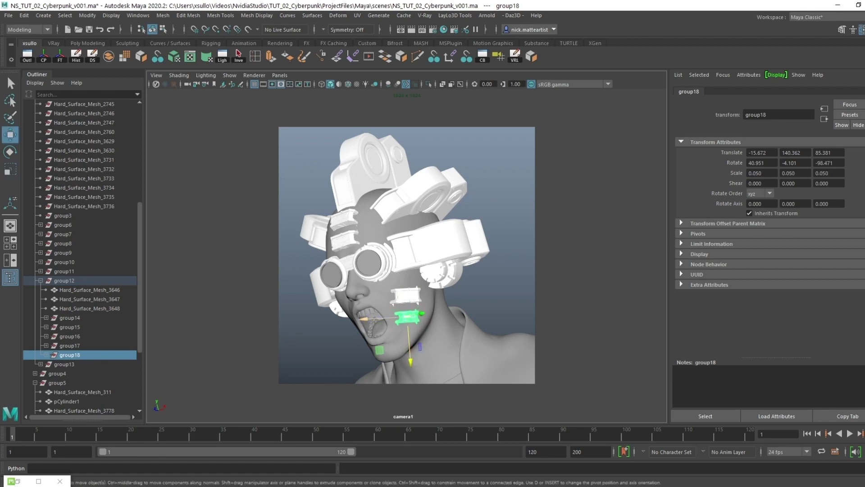
key(r)
drag(369, 319, 368, 319)
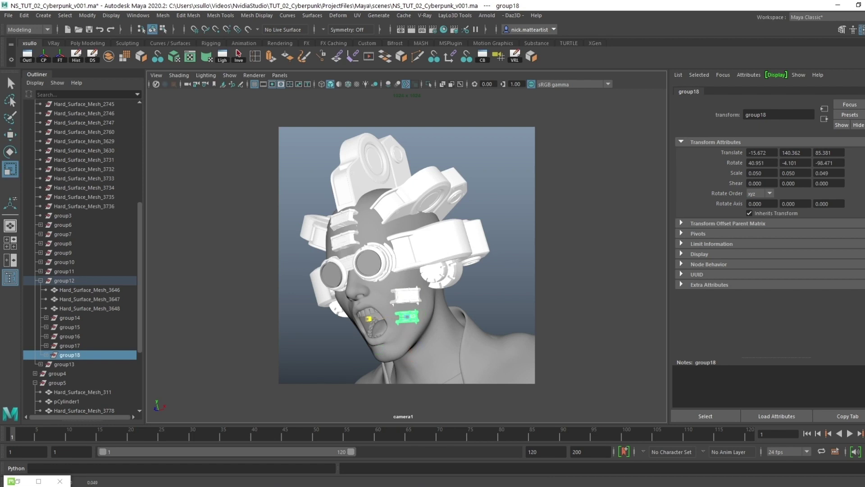
key(w)
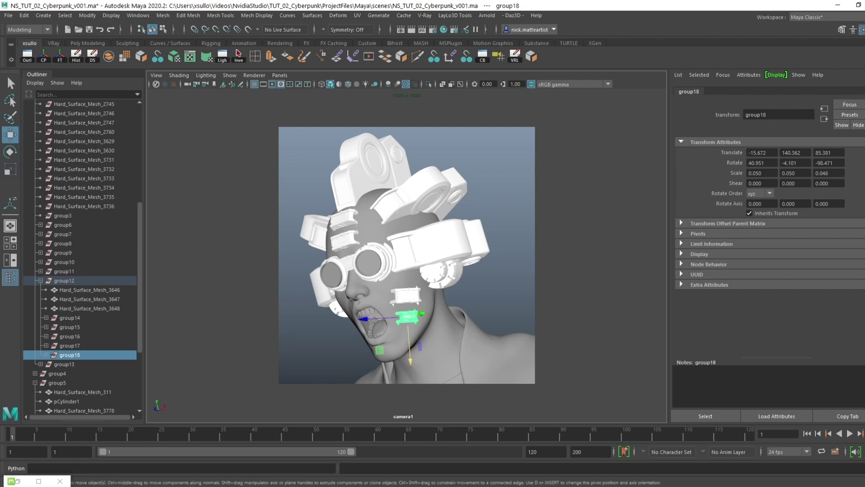
drag(379, 350, 377, 365)
Add a smaller panel copy tilted to fit along the jaw.
key(ctrl+d)
key(r)
drag(406, 332, 388, 334)
key(e)
drag(417, 295, 407, 333)
key(w)
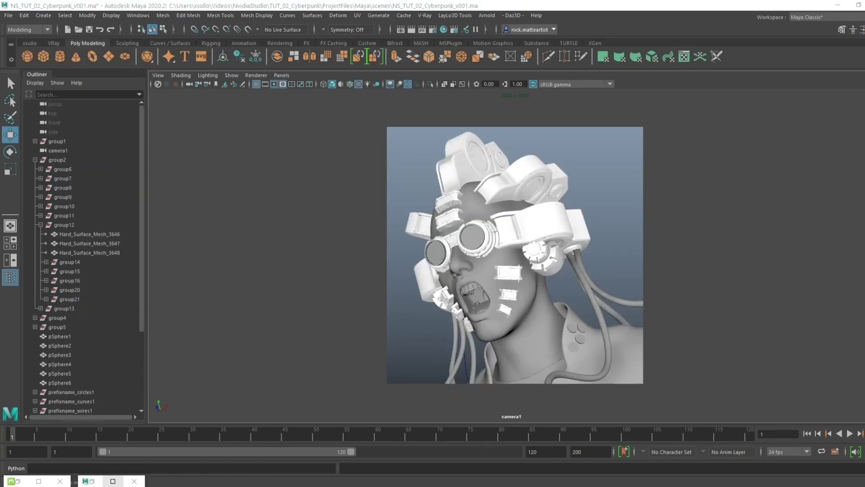
click(70, 410)
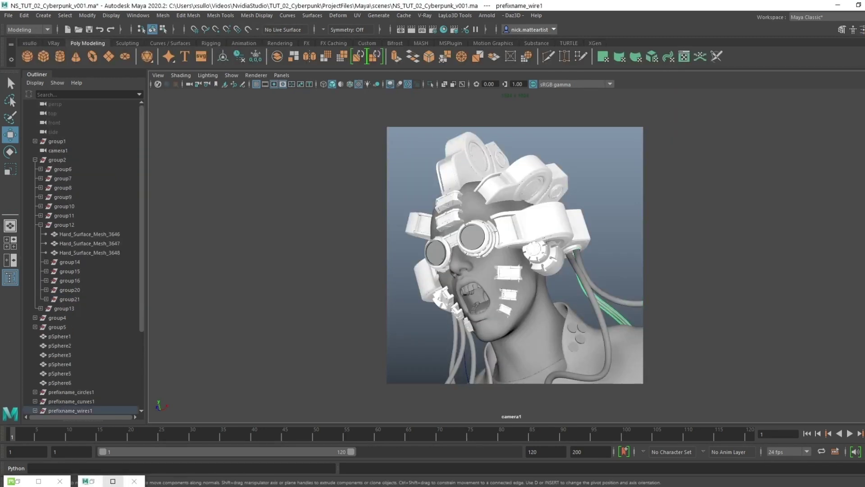
key(Right)
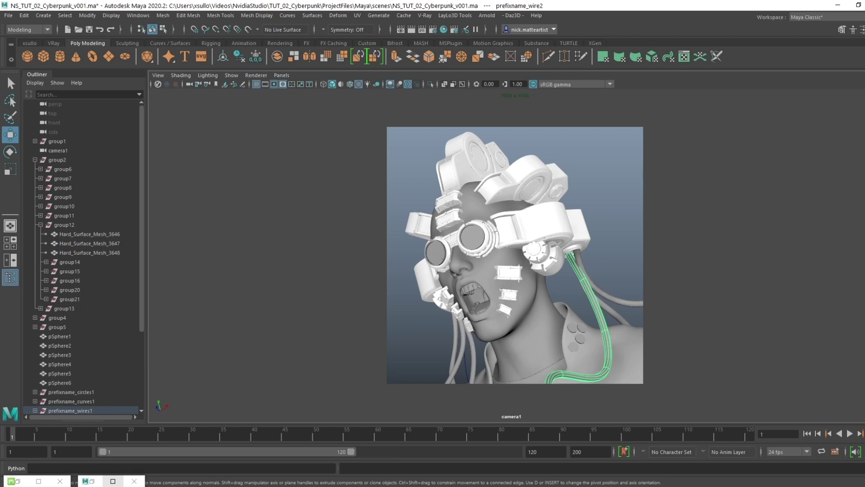
key(Right)
key(Escape)
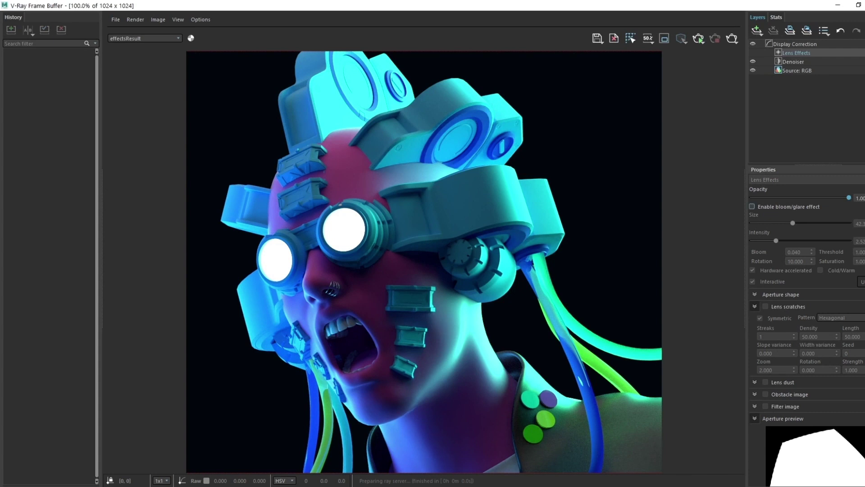
Enable bloom/glare, raise its intensity, and enlarge the glow size slightly.
click(752, 207)
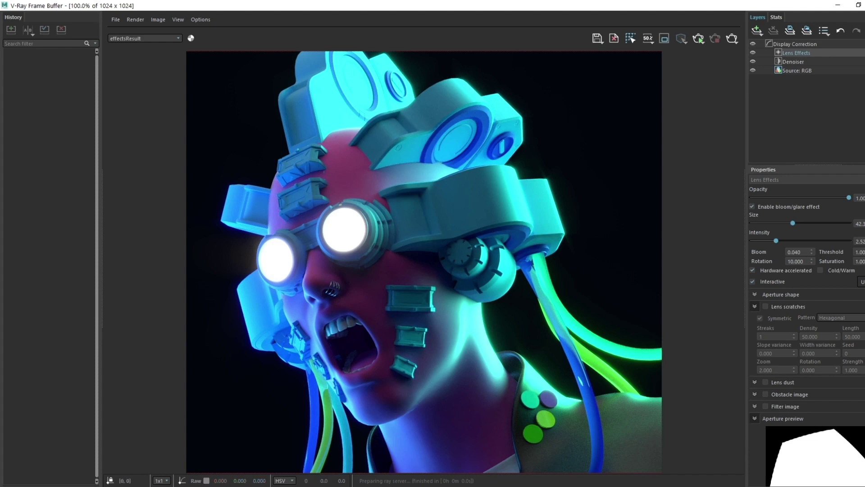
drag(776, 241, 834, 240)
scroll(547, 194, up, 2)
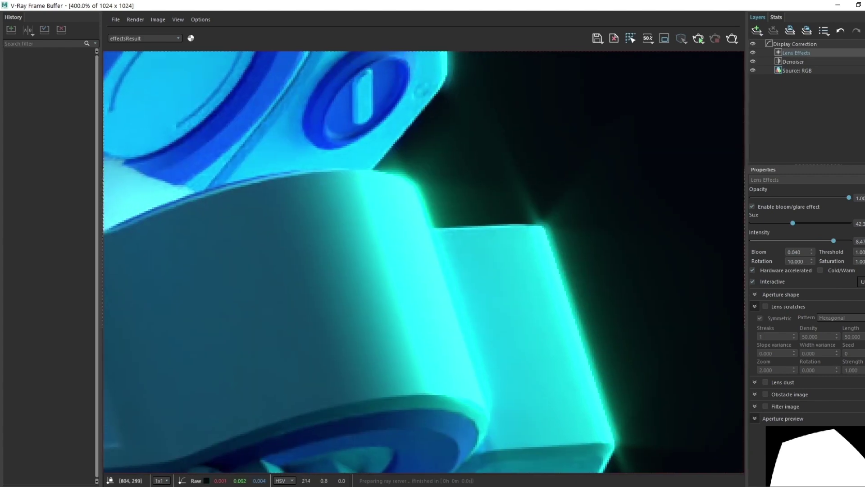
scroll(423, 261, down, 1)
scroll(534, 223, down, 1)
scroll(338, 293, up, 1)
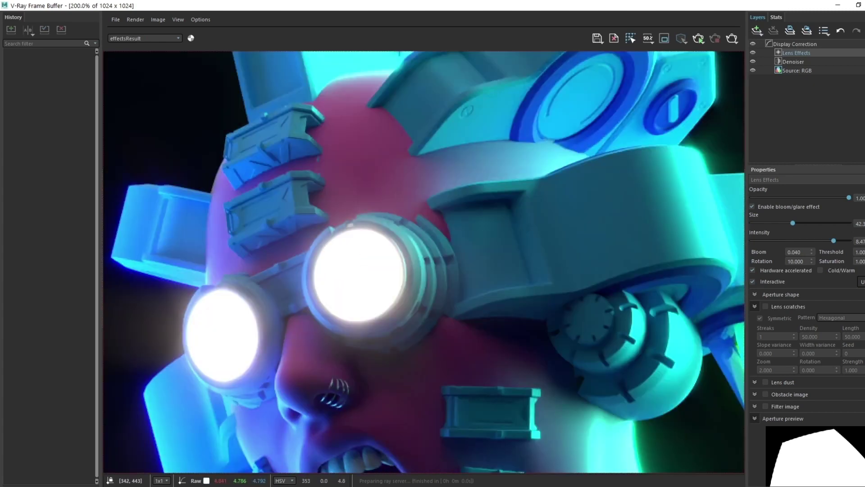
scroll(424, 261, down, 1)
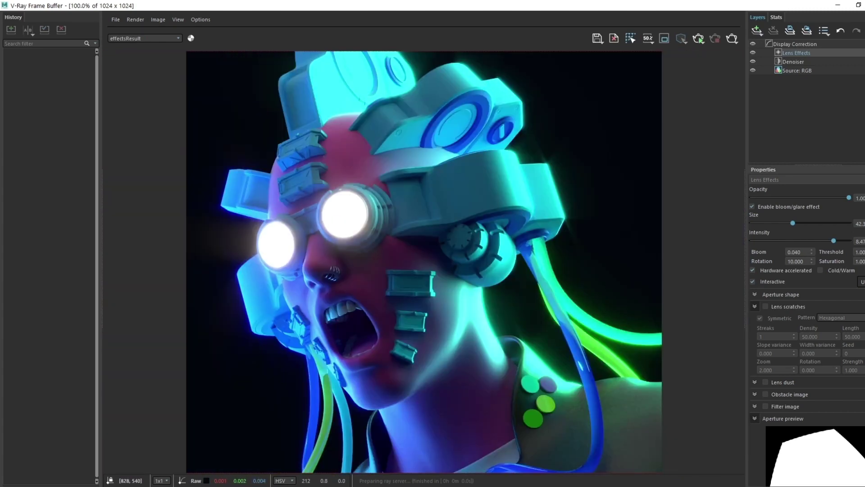
middle_drag(581, 205, 581, 228)
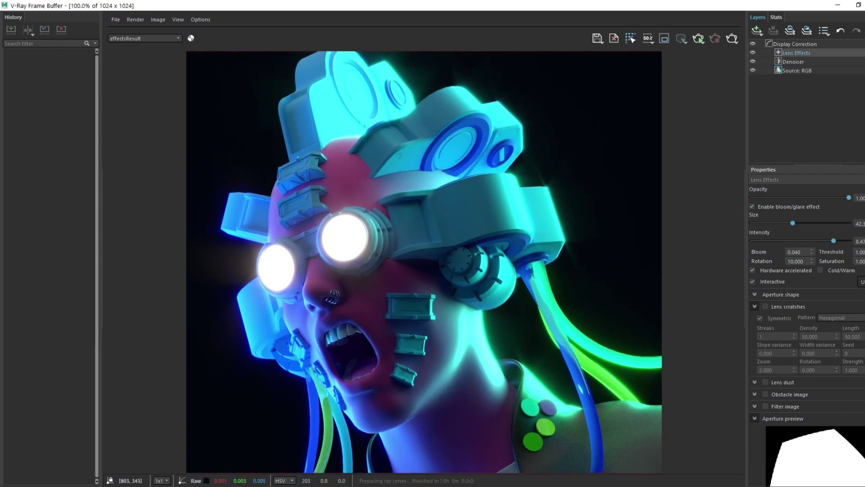
drag(793, 223, 788, 224)
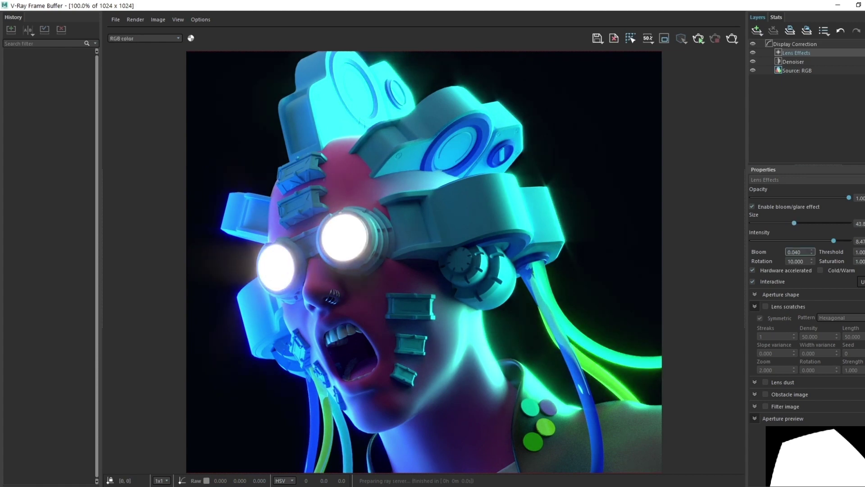
Set the bloom amount to 1, then reduce it to 0.4.
double_click(794, 252)
text(1)
key(Return)
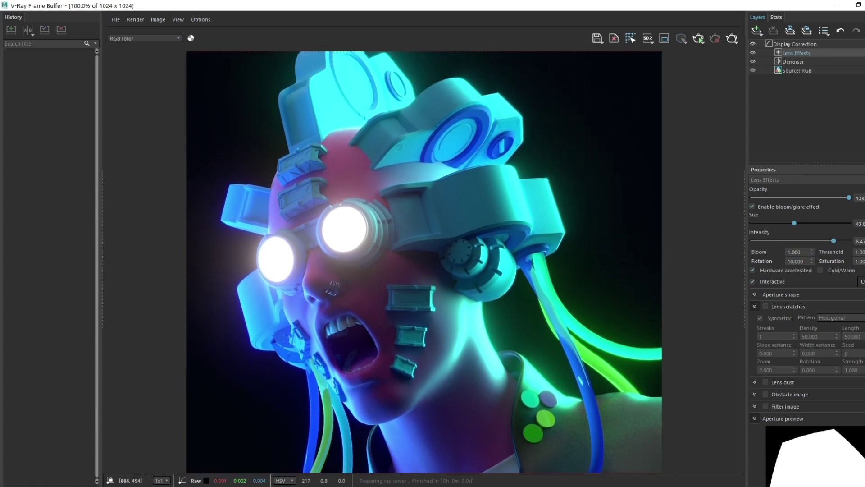
double_click(798, 252)
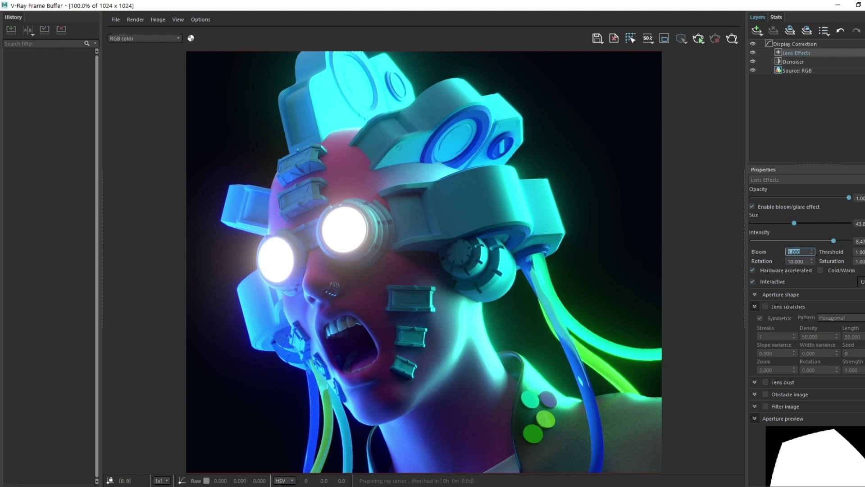
key(BackSpace)
text(0.4)
key(Return)
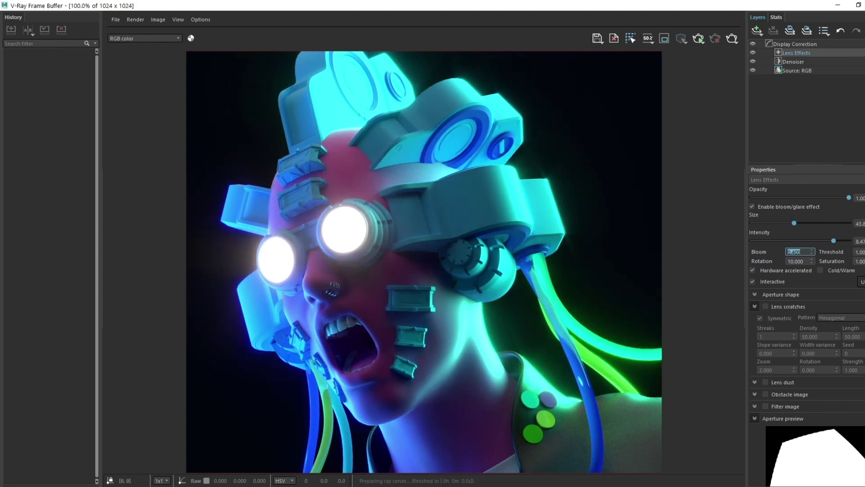
Try a glare rotation of 5, then undo it back to 10.
key(Tab)
text(5)
key(Return)
key(ctrl+z)
Turn on lens scratches and lower the bloom intensity.
click(765, 306)
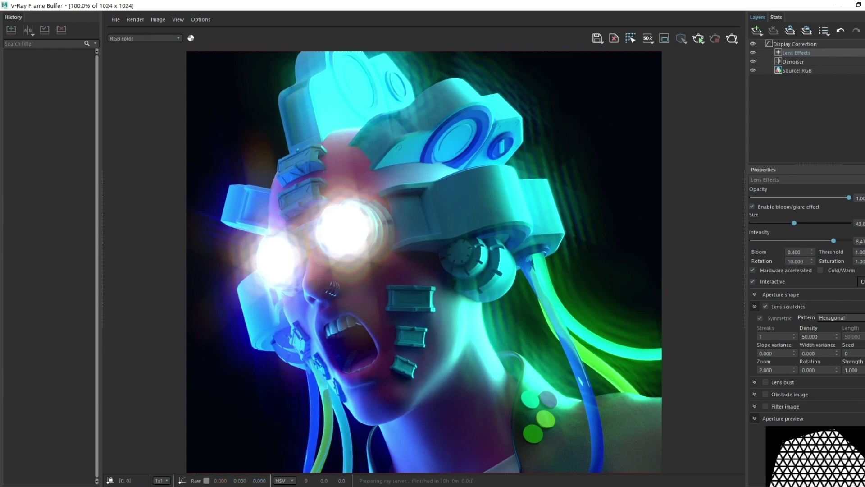
drag(834, 240, 774, 241)
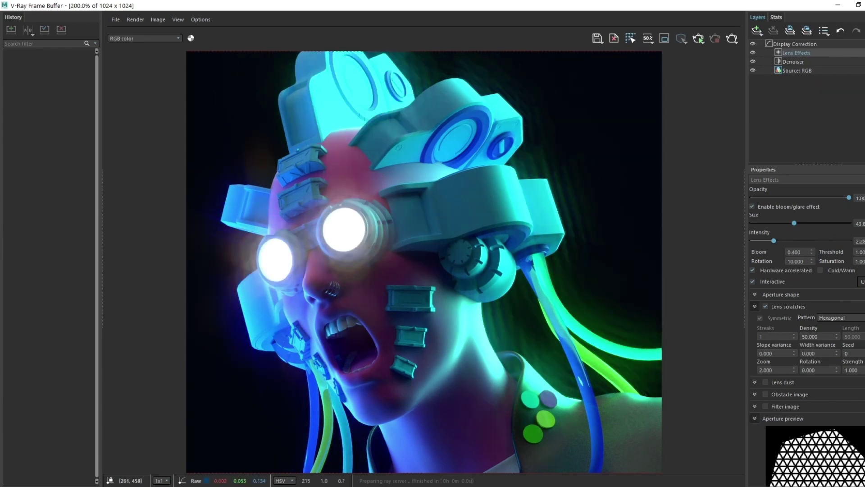
scroll(424, 262, up, 2)
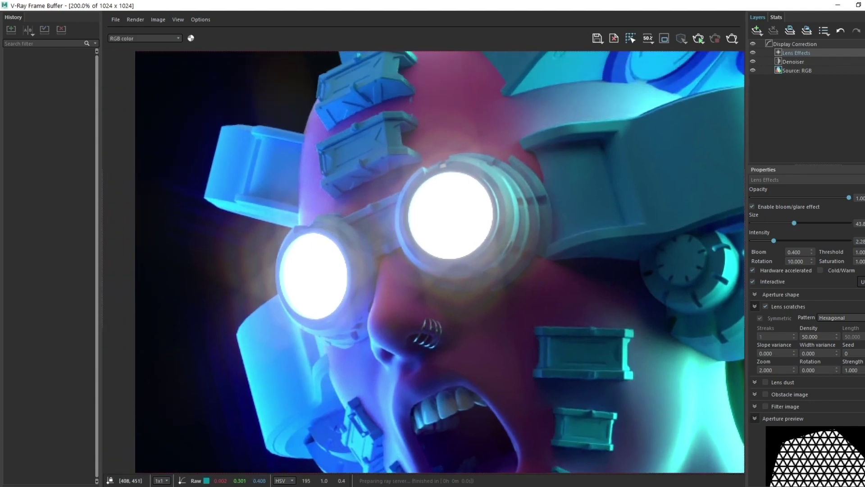
middle_drag(513, 232, 275, 286)
scroll(275, 286, down, 2)
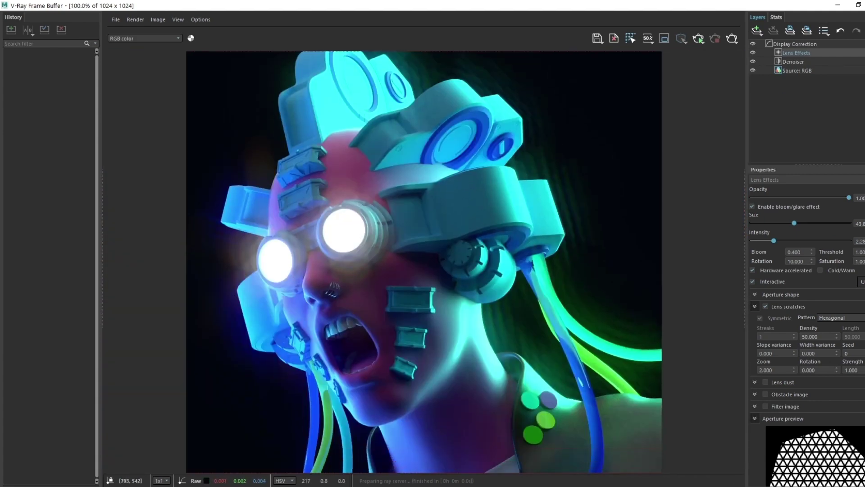
Try the Stripes and Square scratch patterns, settling on Random.
click(840, 318)
click(832, 331)
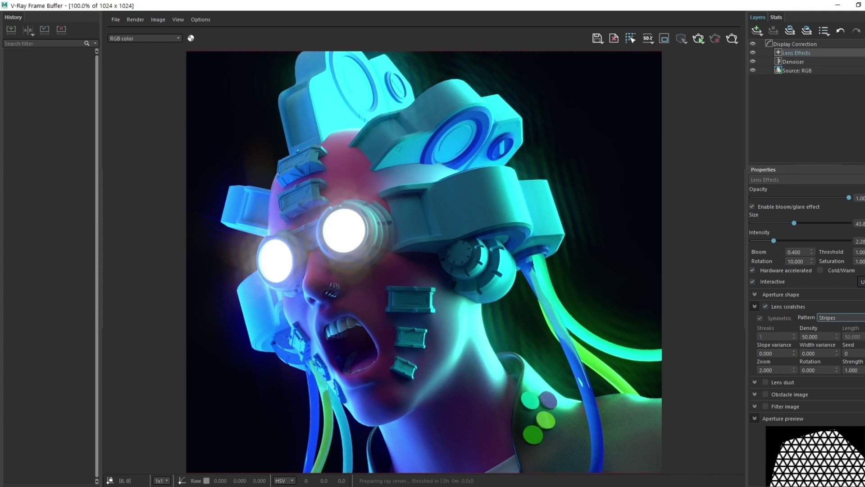
click(840, 318)
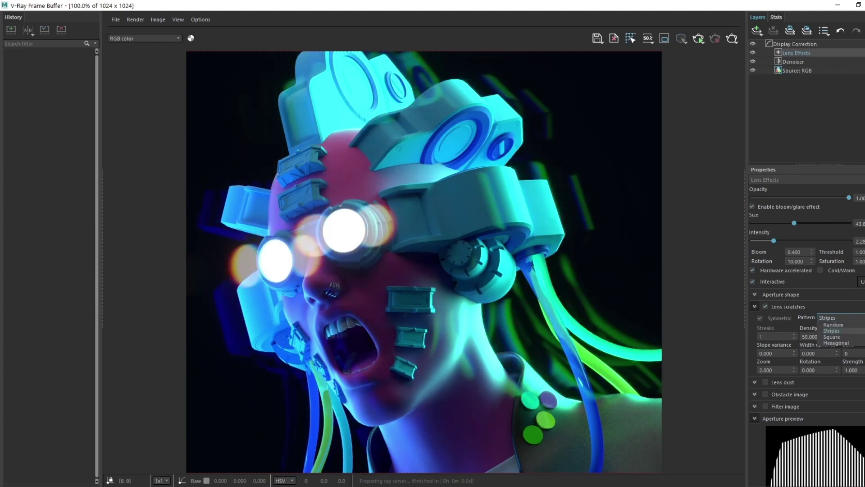
click(831, 337)
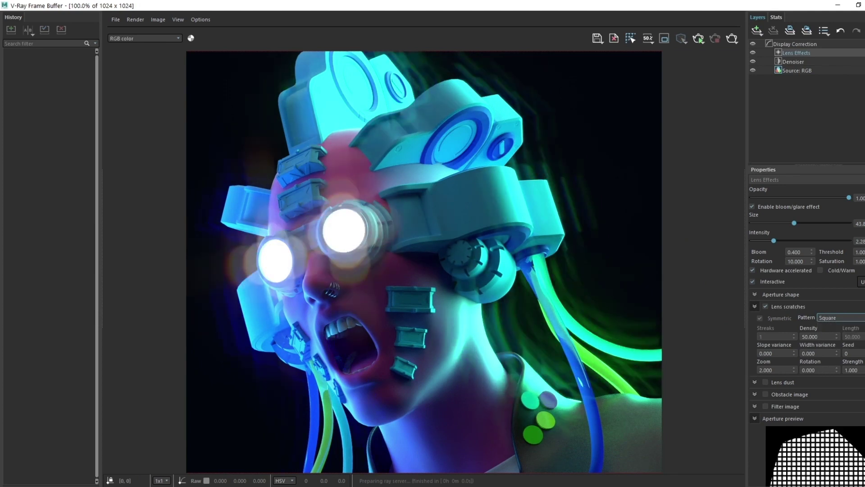
click(841, 318)
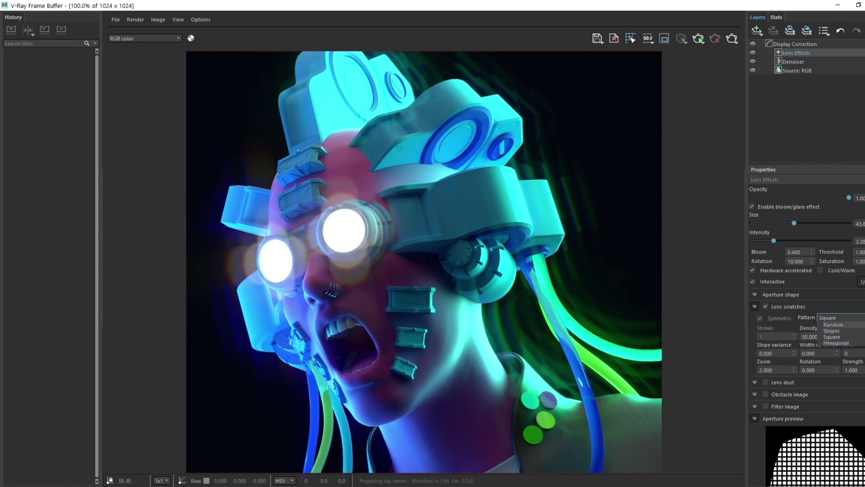
click(833, 325)
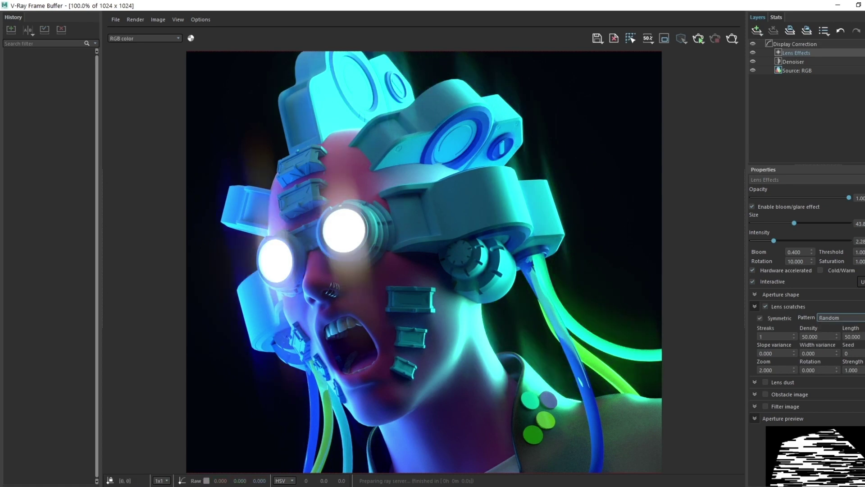
Brighten the bloom, turn lens scratches off, and enlarge bloom size to about 29.5.
drag(774, 241, 777, 223)
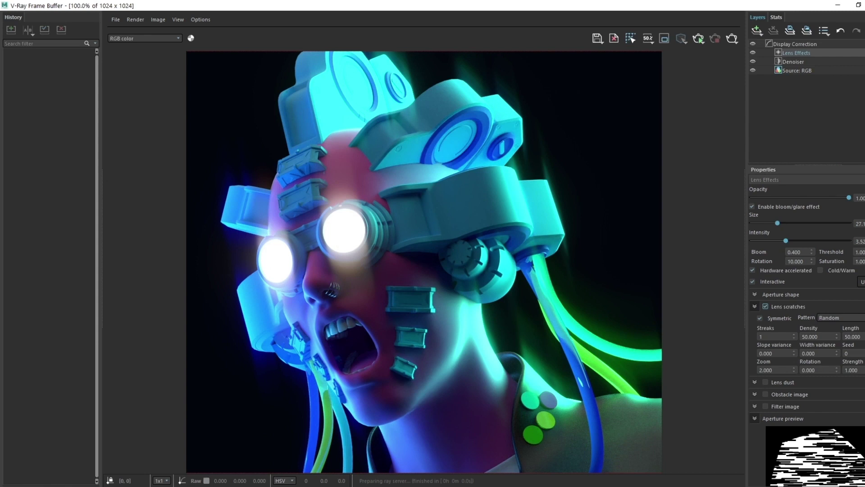
click(765, 306)
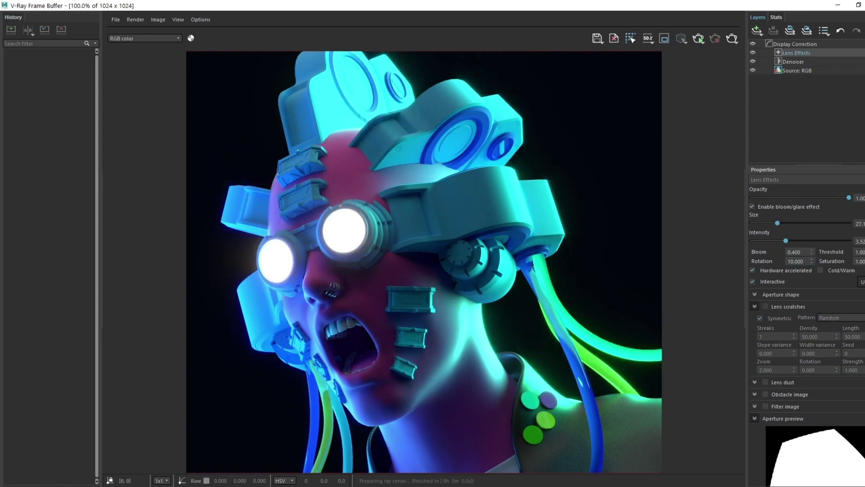
mouse_move(778, 224)
mouse_down()
mouse_move(790, 223)
mouse_move(797, 241)
mouse_move(787, 241)
mouse_move(780, 223)
mouse_up()
scroll(474, 231, down, 1)
scroll(473, 231, up, 1)
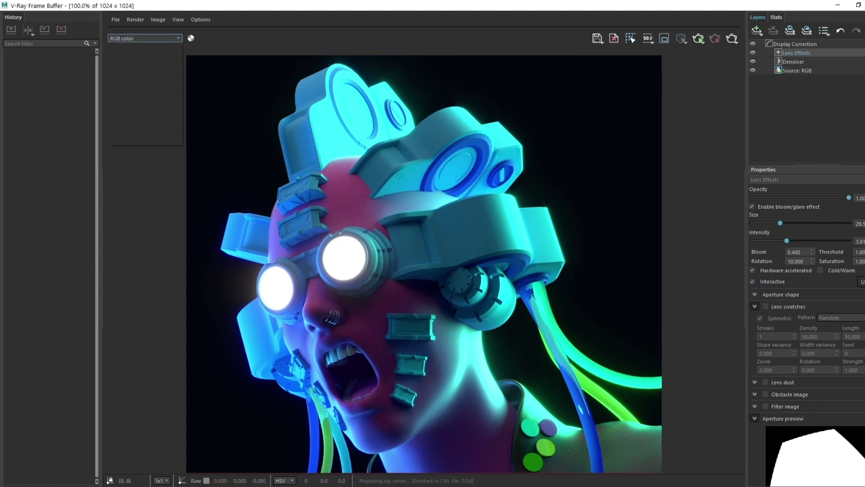
Preview the denoiser, diffuse, VRayDirt ambient occlusion and render ID passes in the frame buffer.
click(145, 39)
click(119, 57)
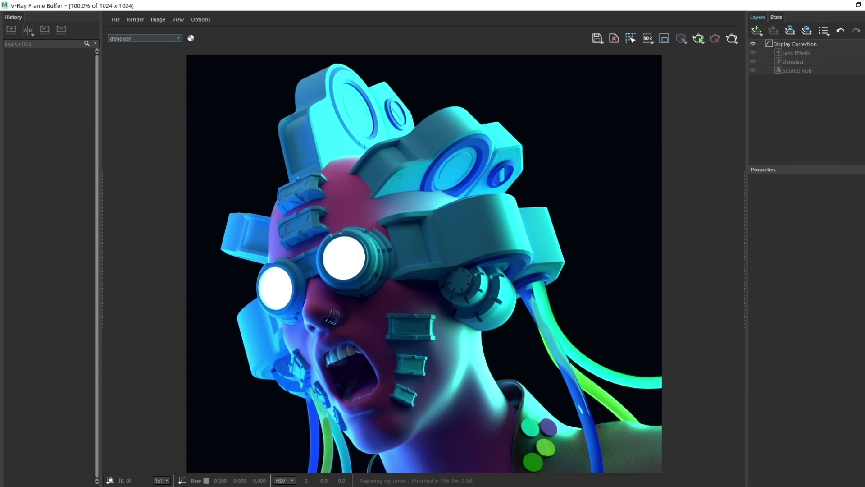
key(Down)
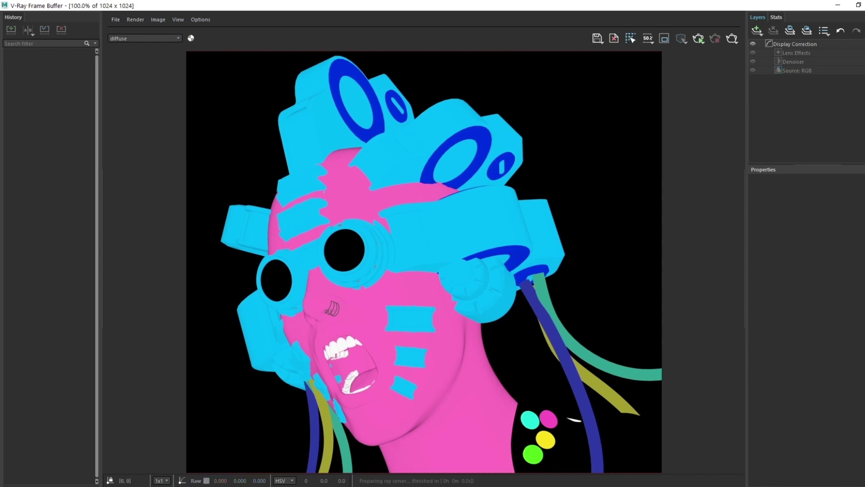
key(alt+Down)
key(Down)
key(Return)
key(alt+Down)
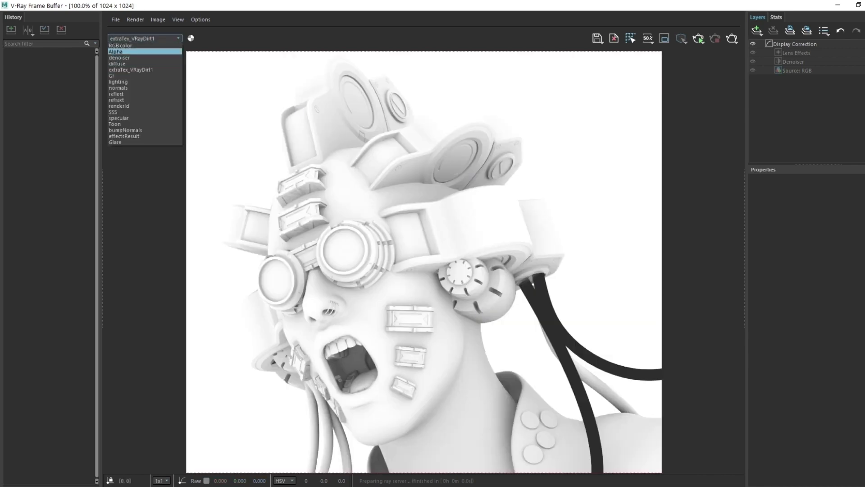
key(Up)
key(Return)
key(alt+Down)
key(Down)
key(Down)
key(Down)
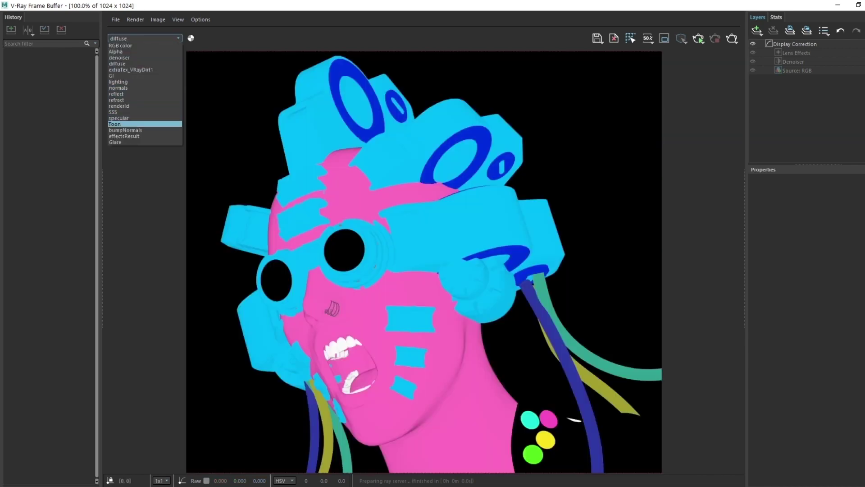
key(Up)
key(Up)
key(Return)
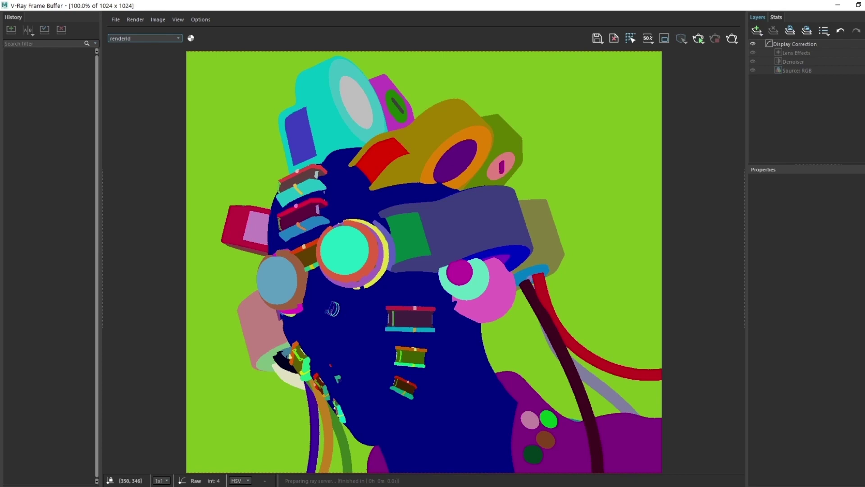
Step through the dirt, GI, lighting, reflection, refraction, subsurface scattering and specular passes.
key(alt+Down)
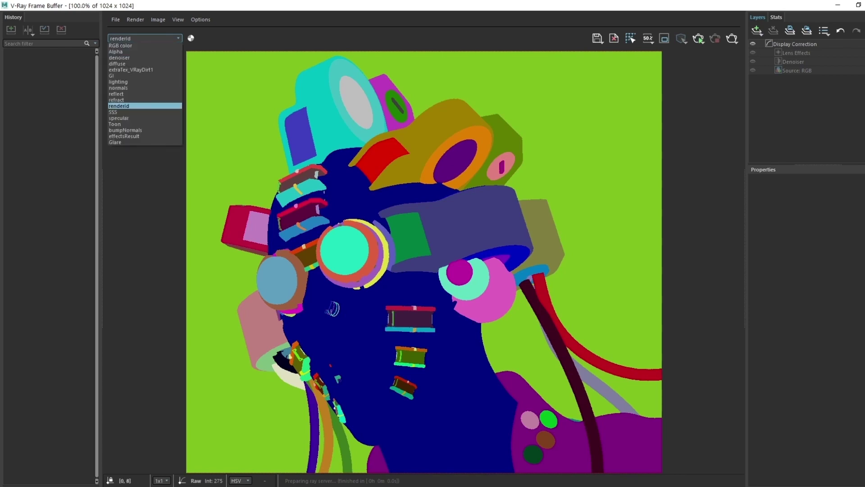
key(Home)
key(Down)
key(Down)
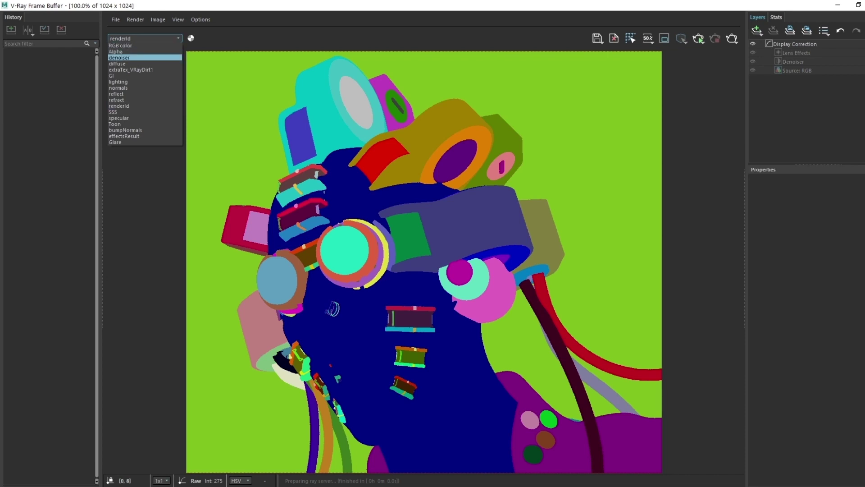
key(Down)
key(Down)
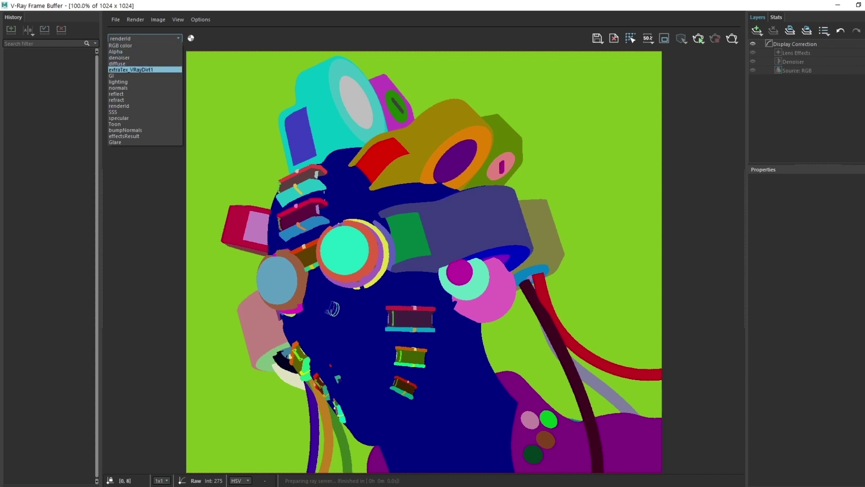
key(Return)
key(Down)
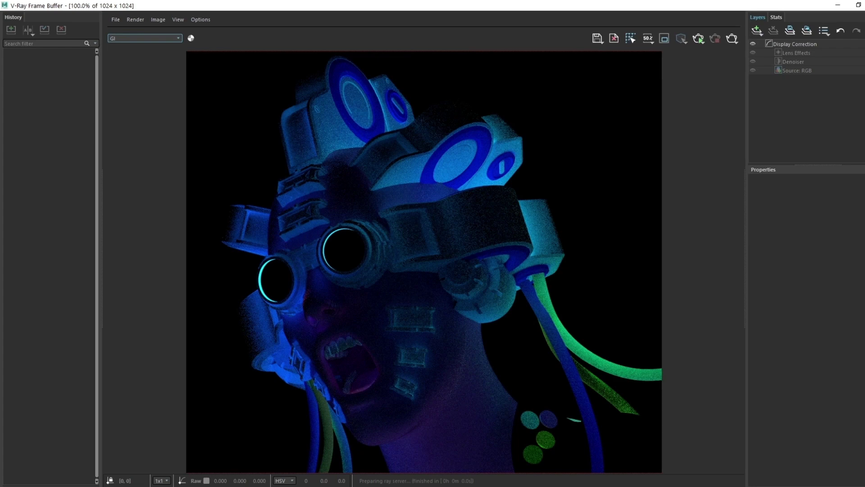
key(Down)
key(Up)
key(Down)
key(Down)
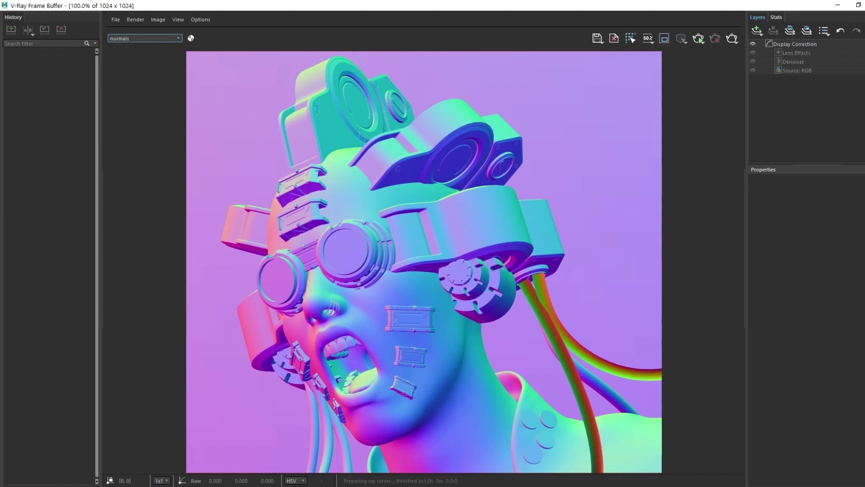
key(Down)
key(Down)
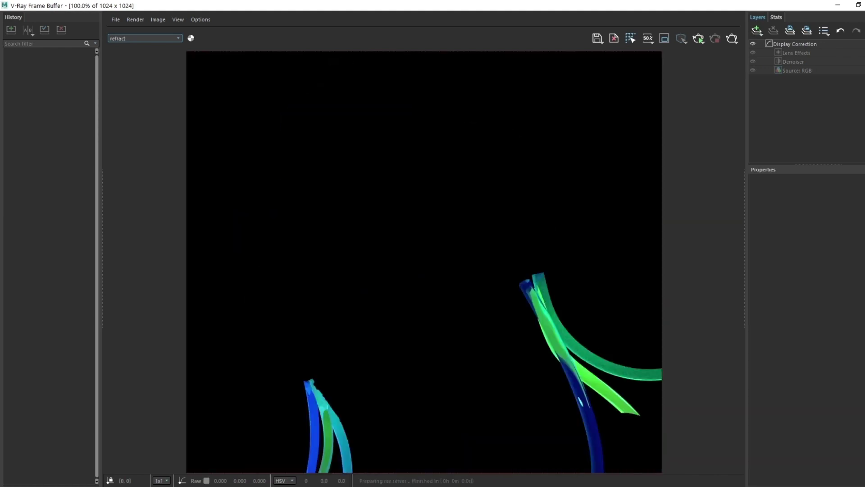
key(Down)
key(Down)
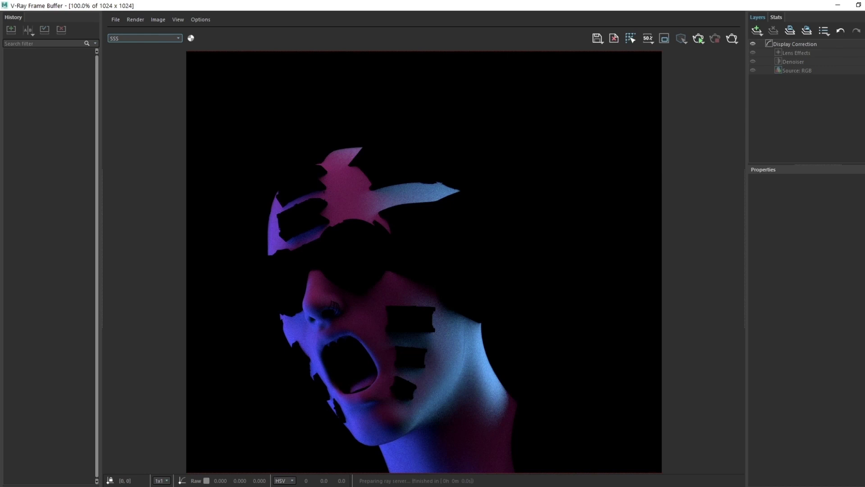
key(Down)
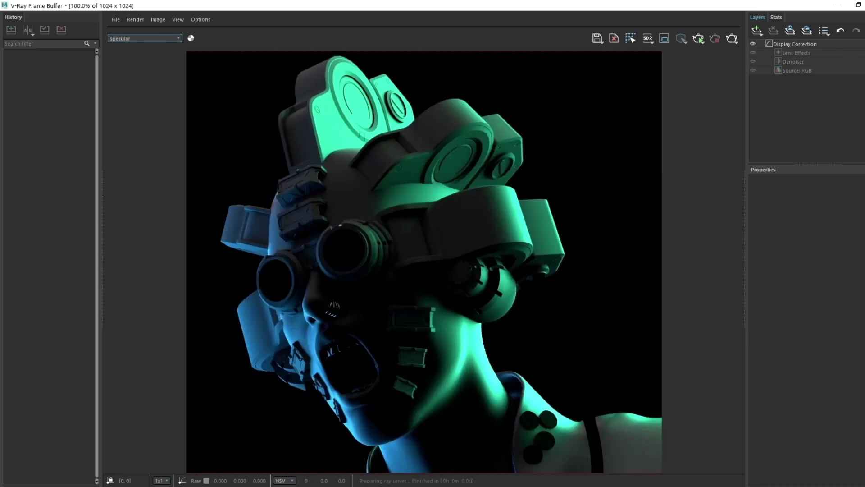
key(Down)
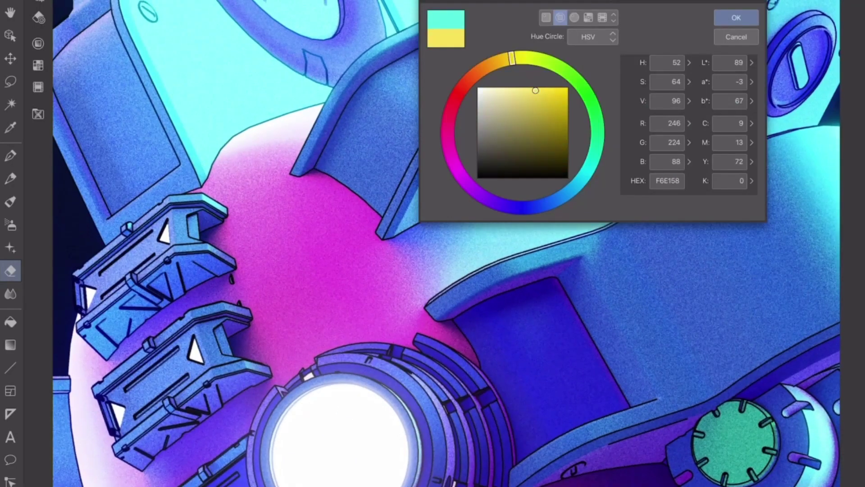
Paint yellow hair strokes across the top of the head, then clean stray paint with the eraser.
key(Return)
click(407, 233)
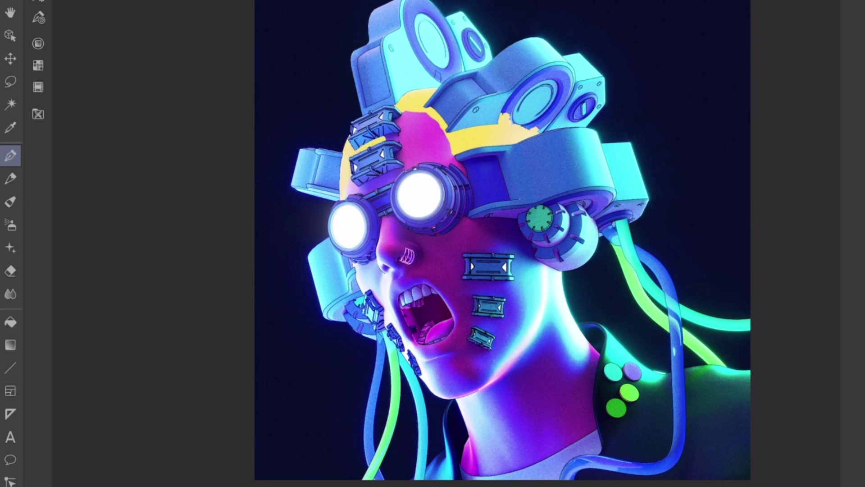
key(e)
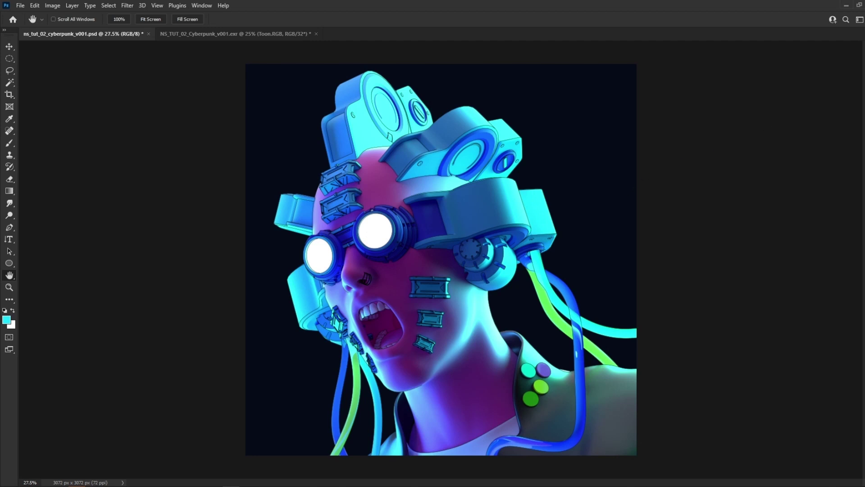
key(alt+bracketleft)
key(ctrl+comma)
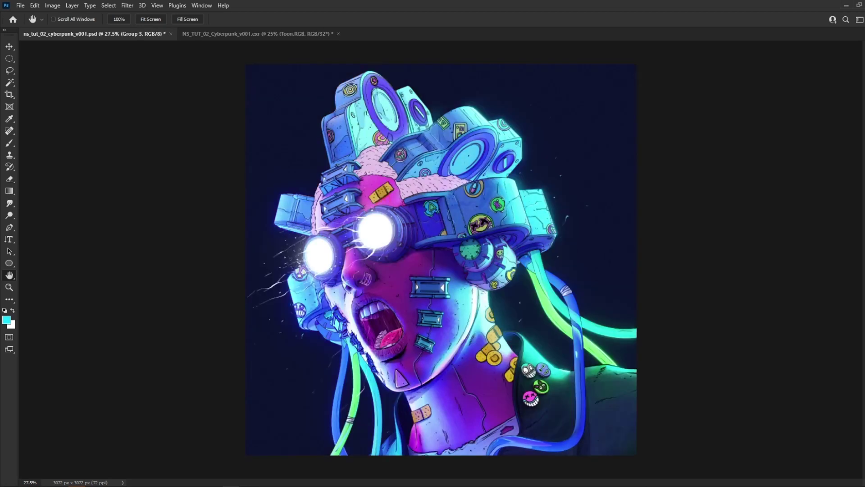
key(ctrl+comma)
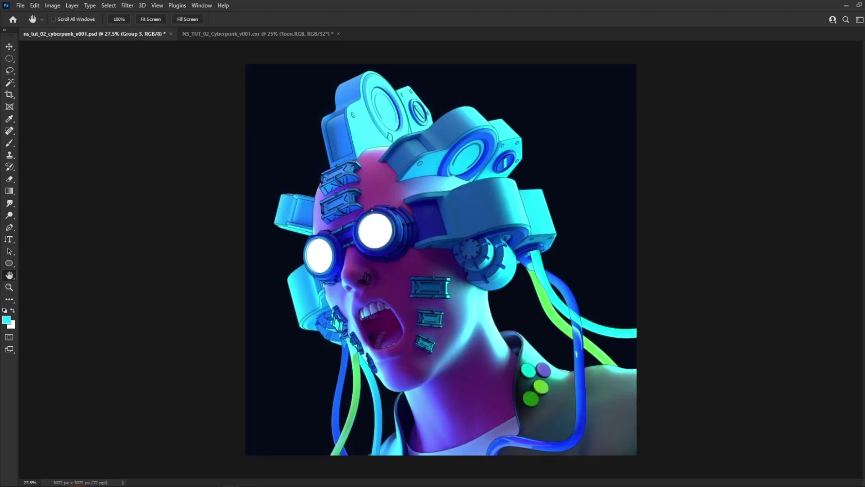
key(ctrl+comma)
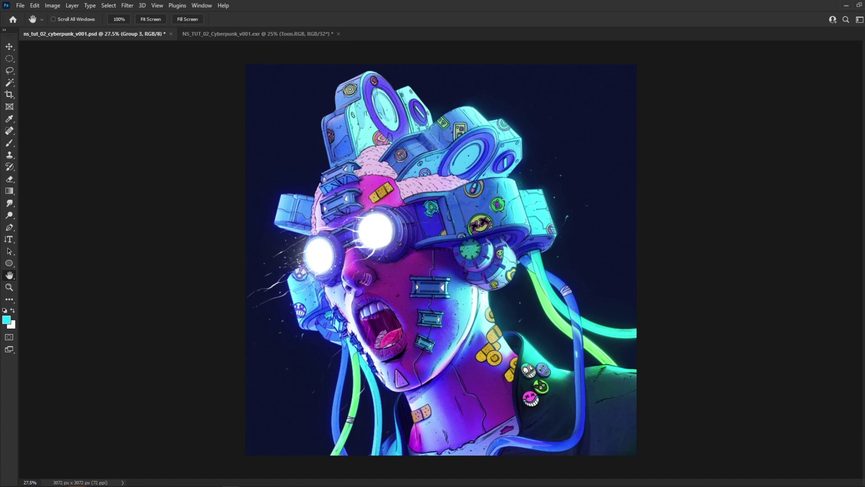
key(ctrl+comma)
key(ctrl+comma)
key(ctrl+comma)
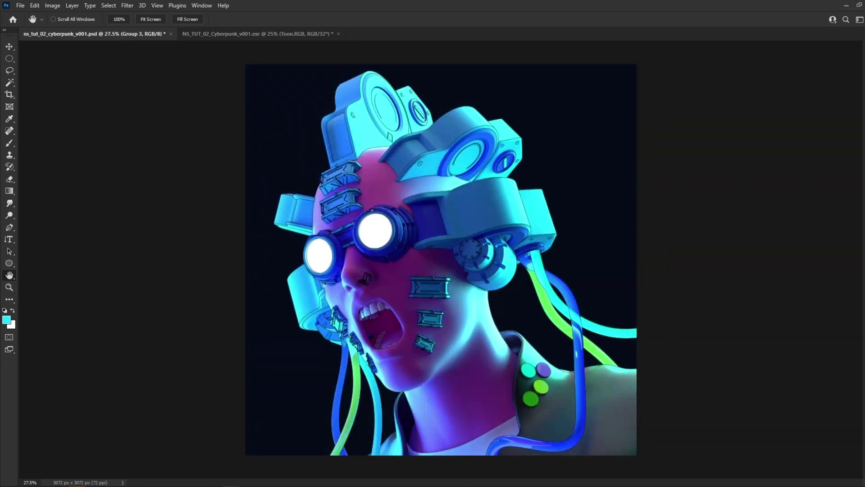
key(ctrl+comma)
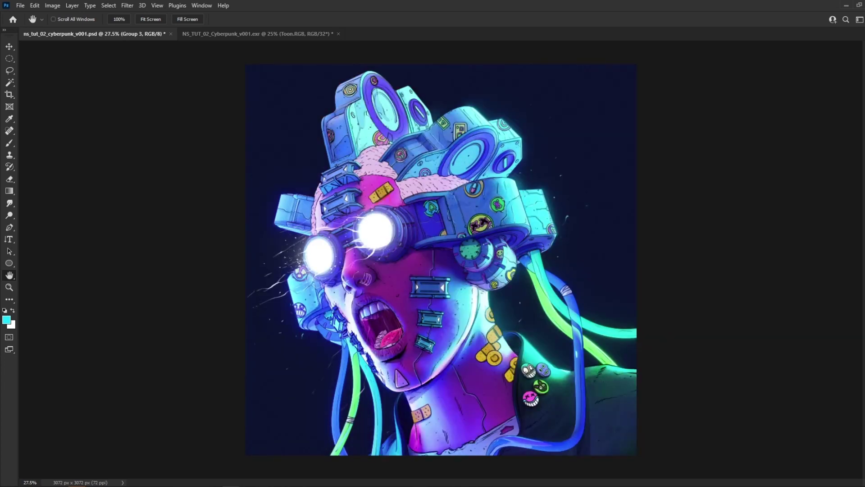
key(ctrl+comma)
key(ctrl+comma)
key(ctrl+comma)
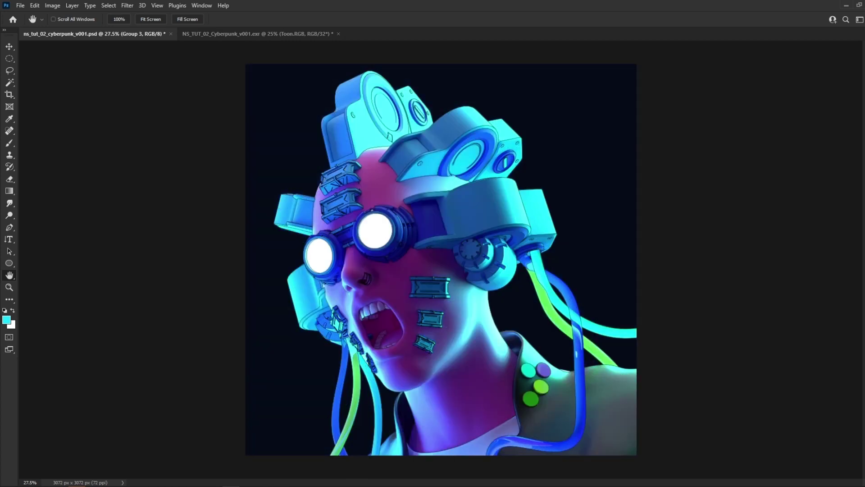
key(ctrl+comma)
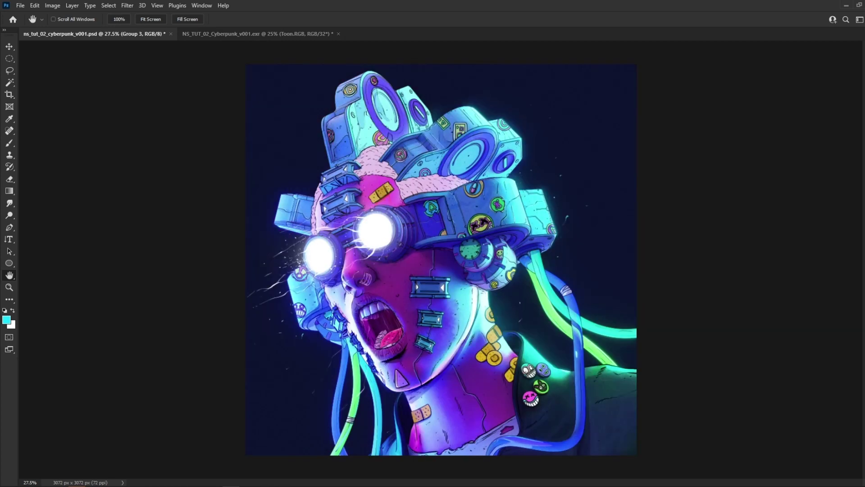